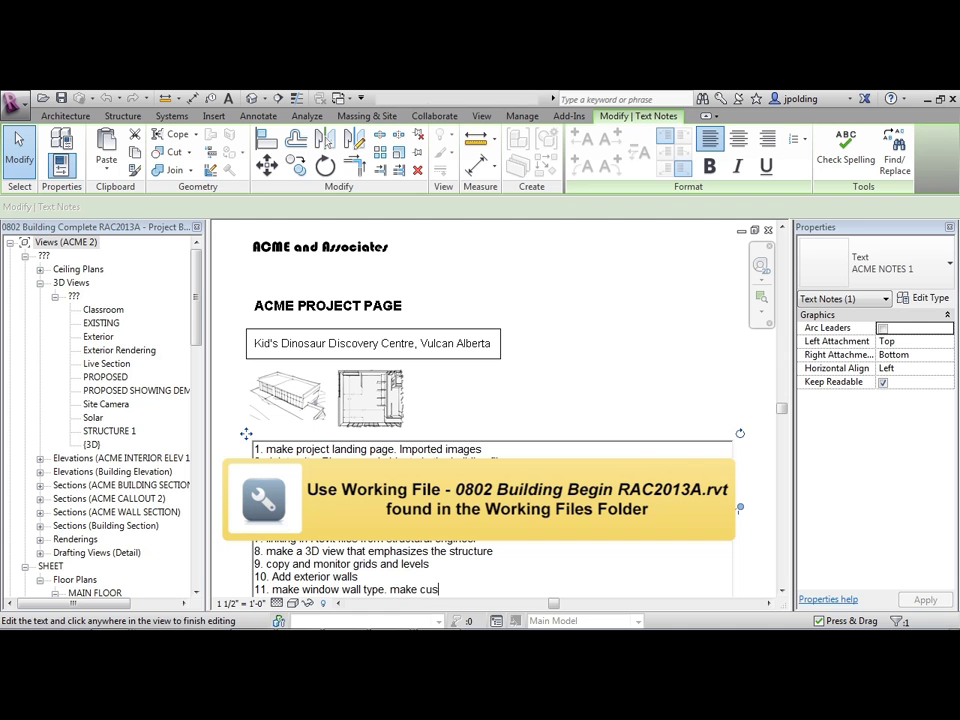
Step: Append 'glazing wall and use inside of curtain wall.' to task 11 of the project note and finish editing
text(gl)
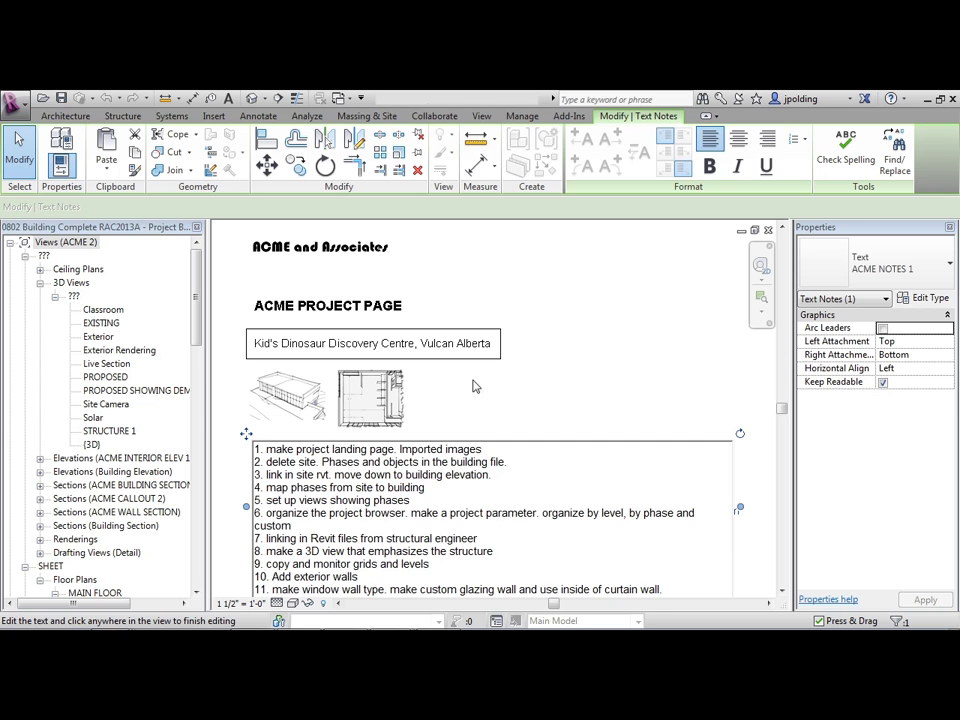
key(ctrl+a)
key(Escape)
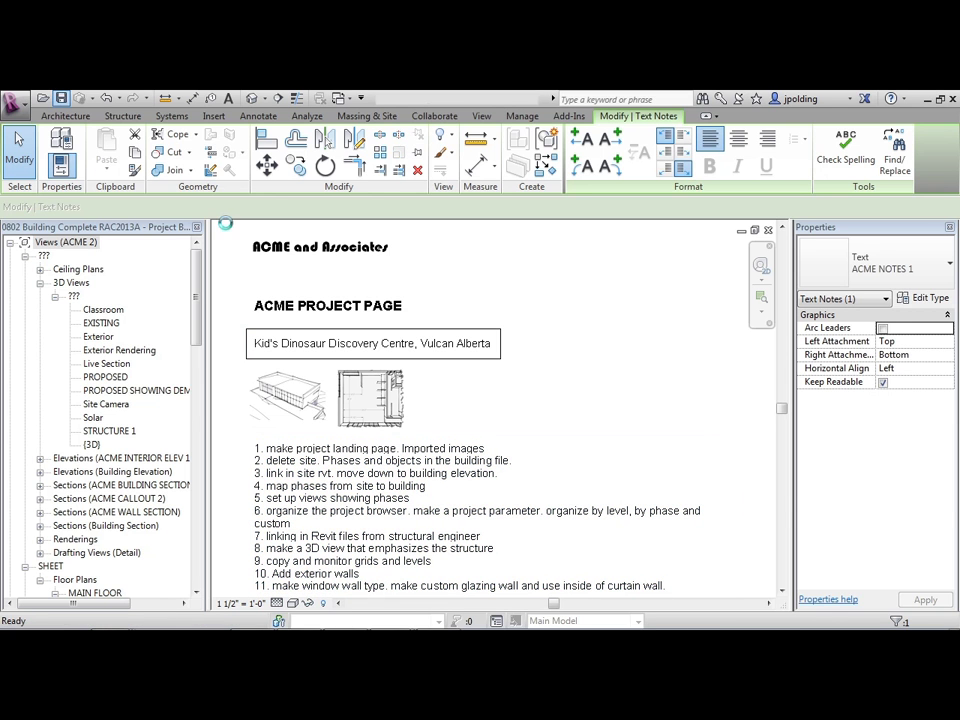
key(Escape)
Step: Switch from the default 3D view to the Live Section 3D view and select its section box
click(252, 100)
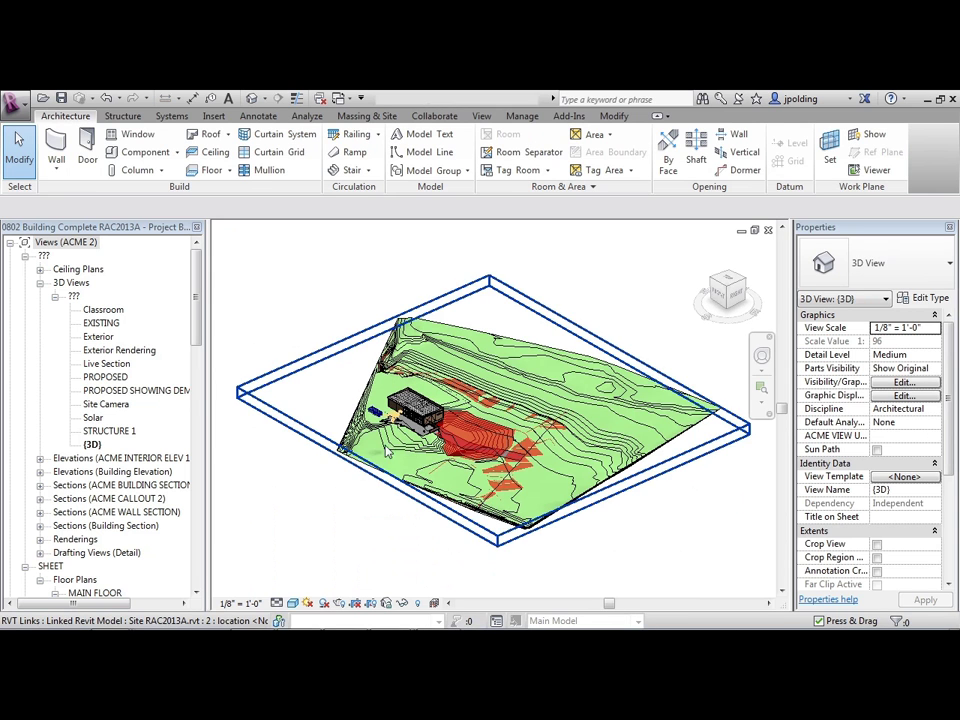
click(90, 242)
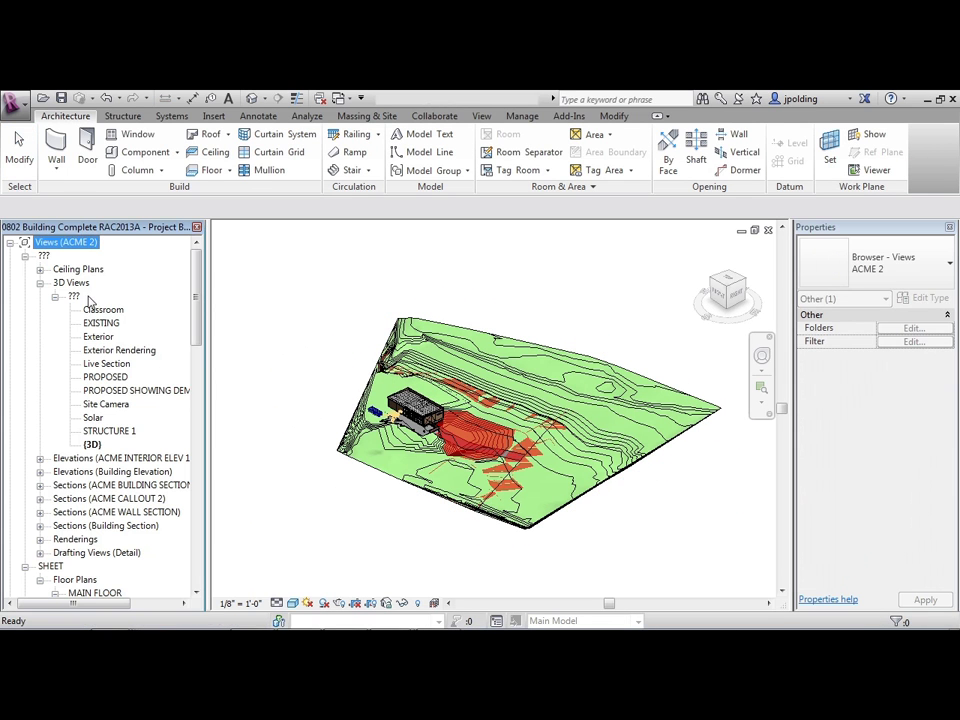
double_click(105, 364)
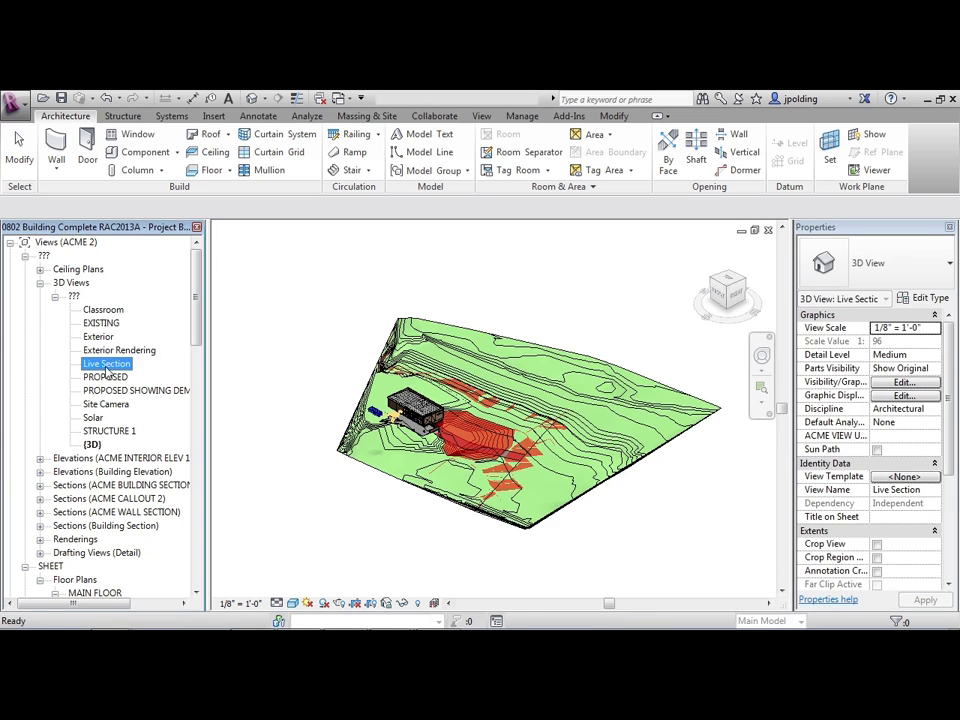
shift+middle_drag(577, 428, 500, 400)
click(397, 420)
scroll(572, 428, up, 5)
scroll(580, 435, up, 3)
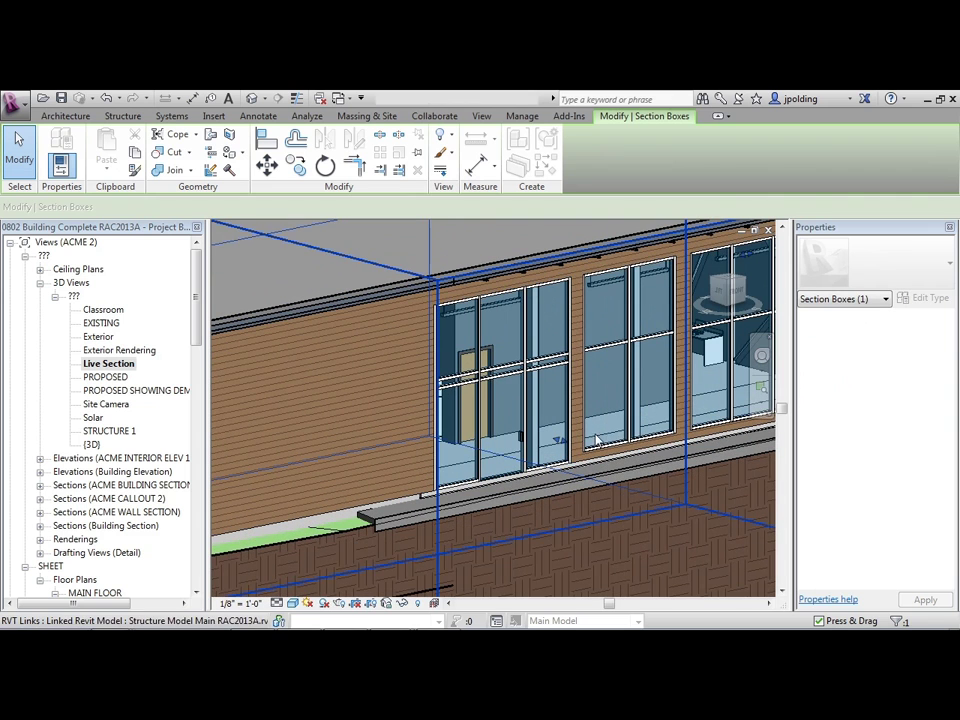
Step: Select the front storefront curtain wall, then pan and orbit to inspect it
click(607, 453)
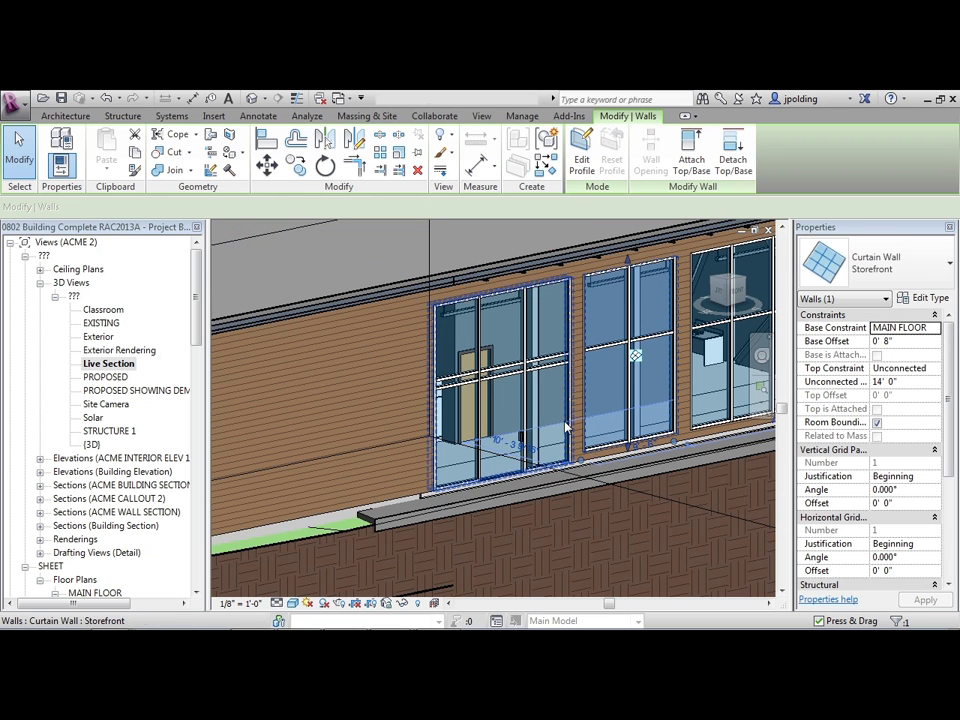
middle_drag(480, 492, 527, 446)
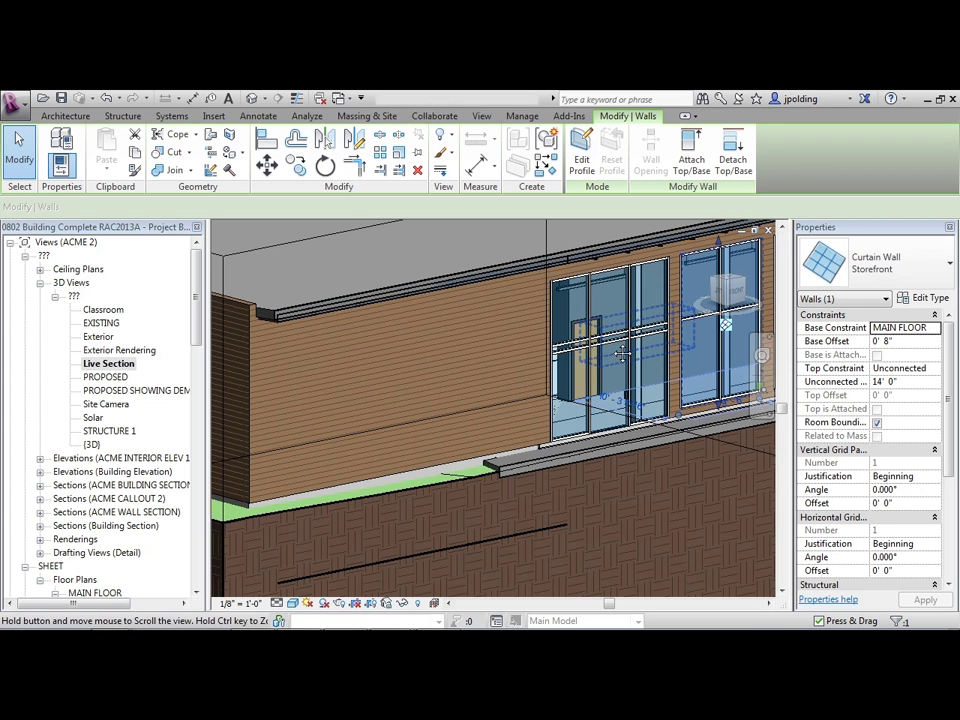
middle_drag(622, 353, 569, 353)
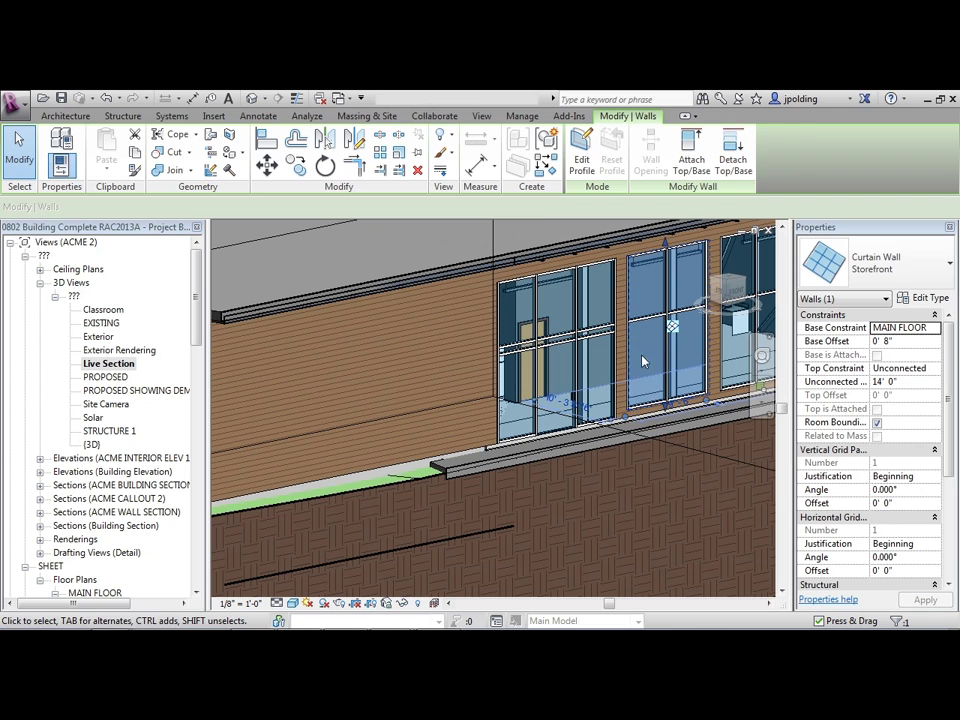
key(Escape)
shift+middle_drag(450, 300, 320, 260)
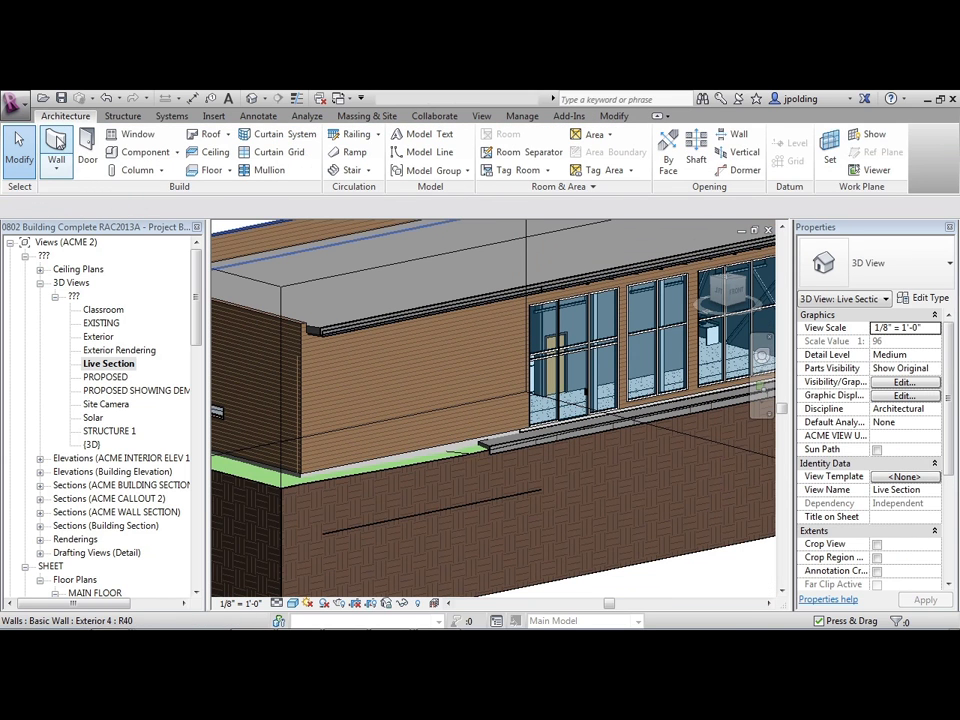
Step: From the Wall tool, duplicate the basic wall type as 'ACME GLASS 1' and open its layer structure
click(58, 143)
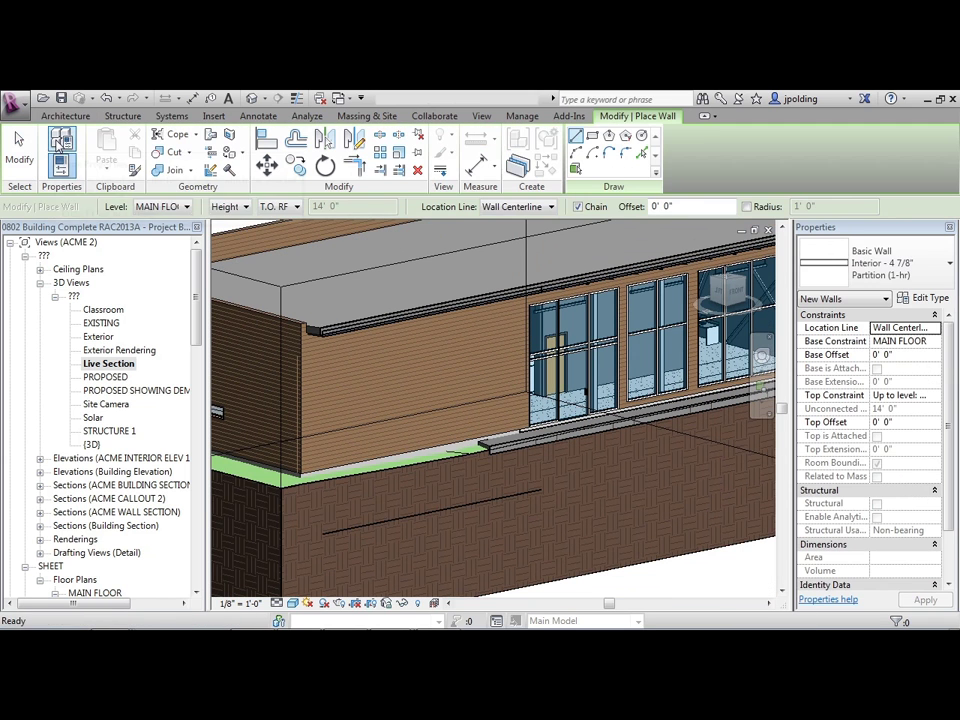
click(917, 299)
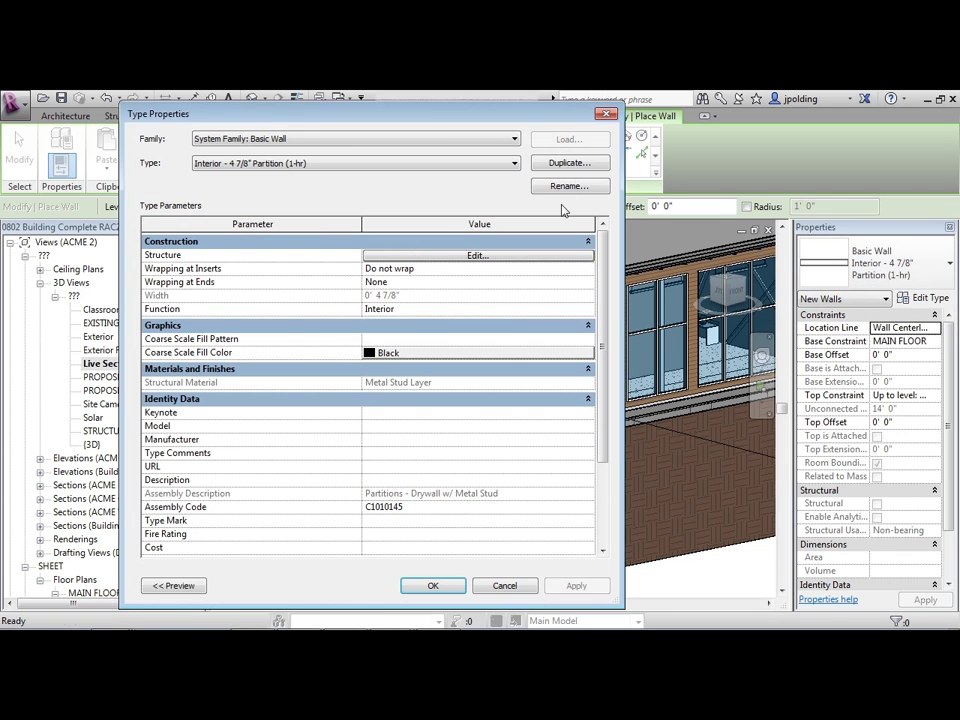
click(566, 163)
key(Caps_Lock)
key(BackSpace)
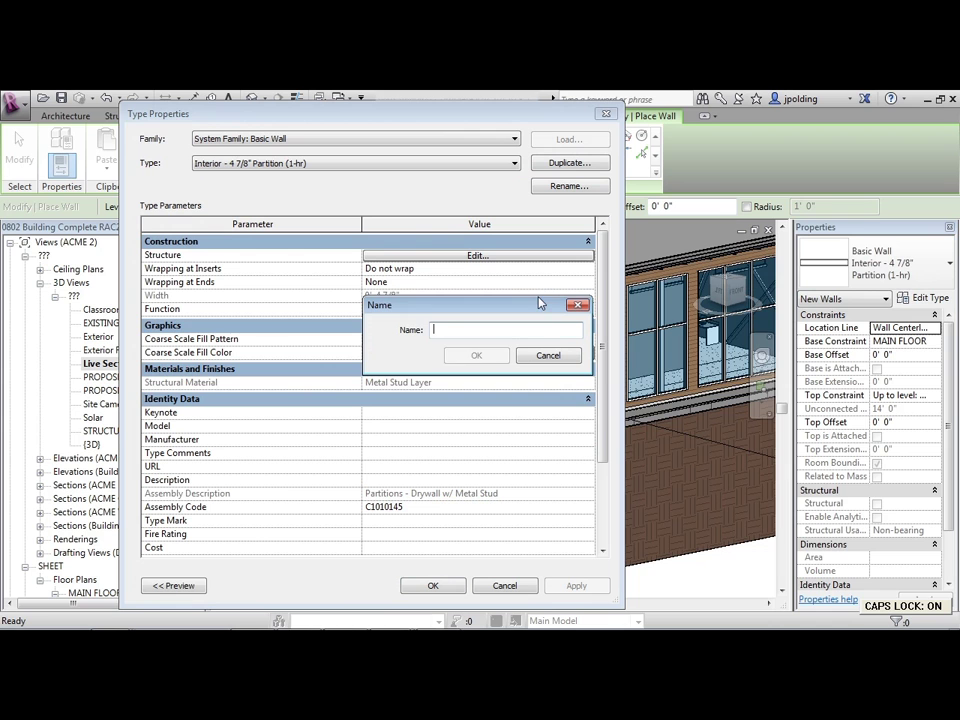
text(ACME GLA)
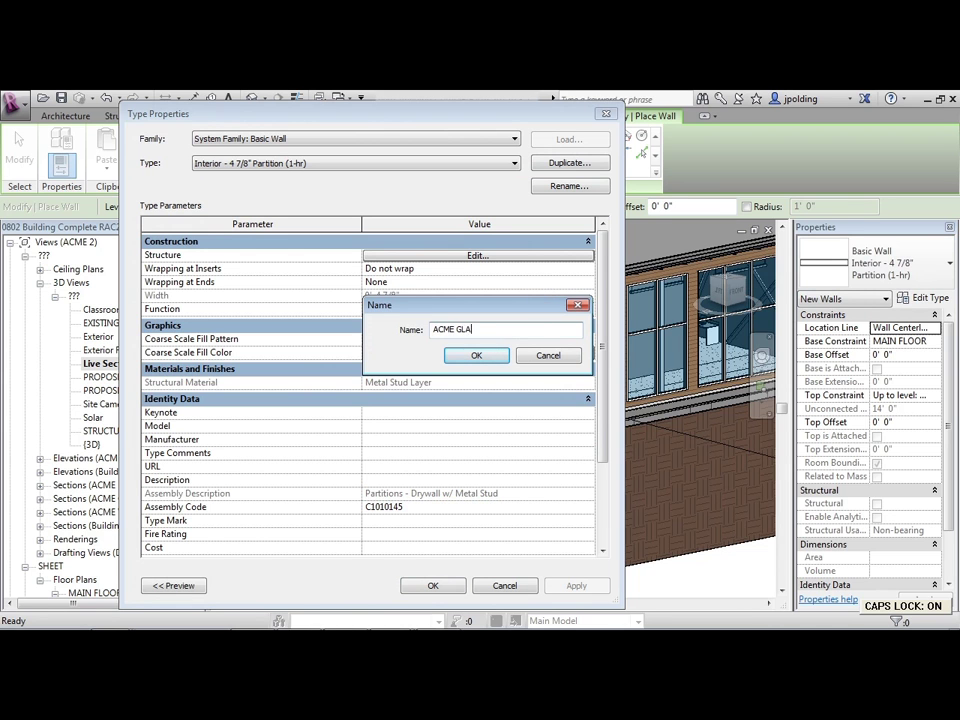
text(SS 1)
key(Return)
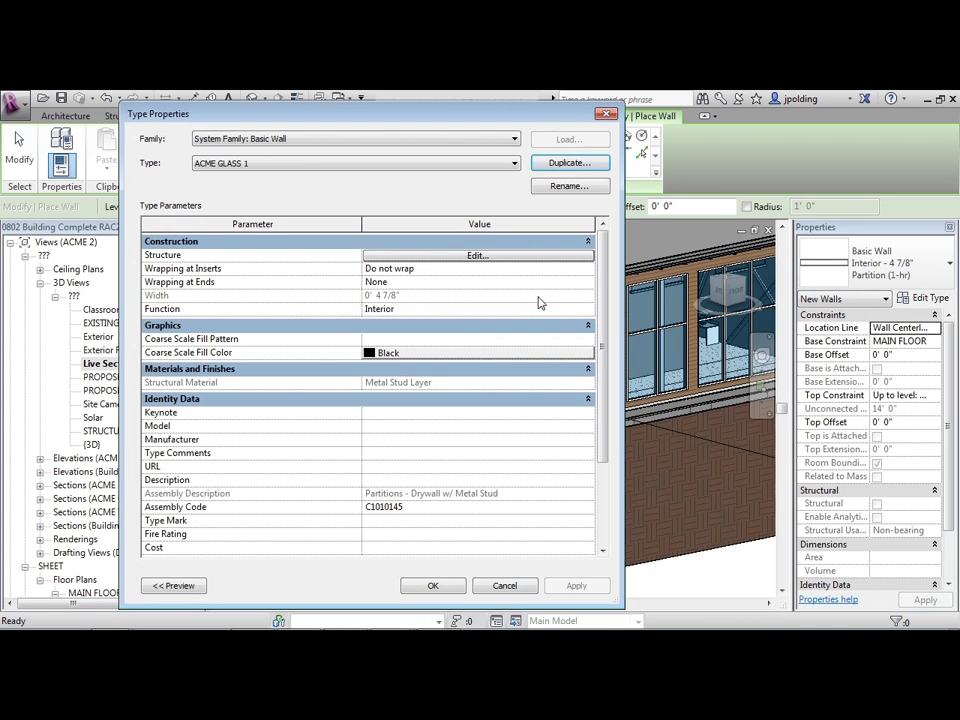
click(418, 258)
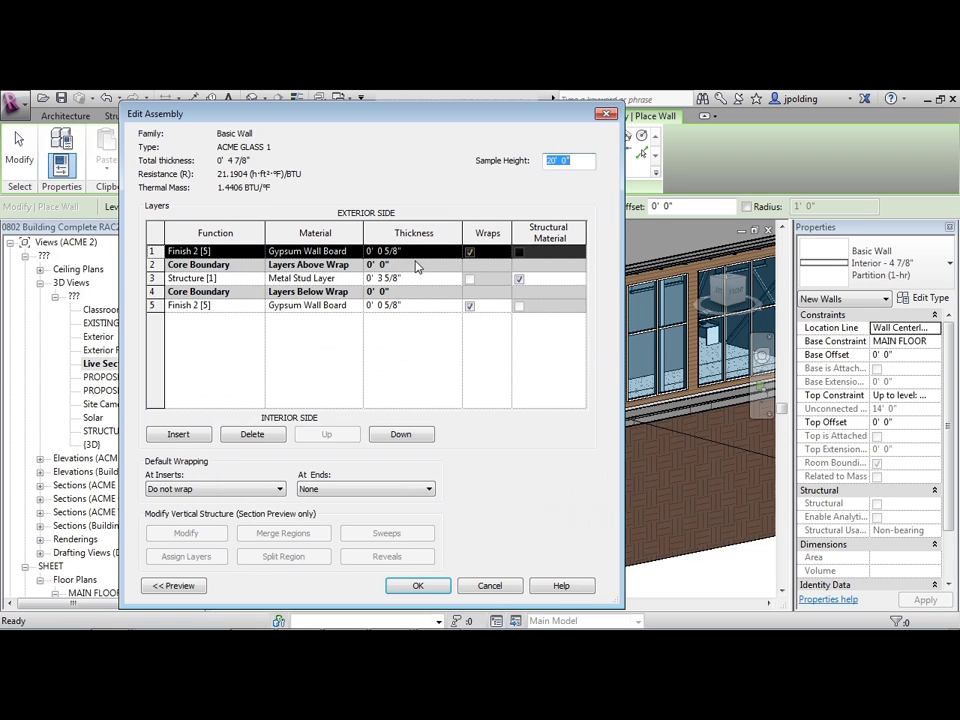
Step: Delete the exterior and interior gypsum finish layers, then browse materials for the stud structure layer
click(271, 437)
click(158, 291)
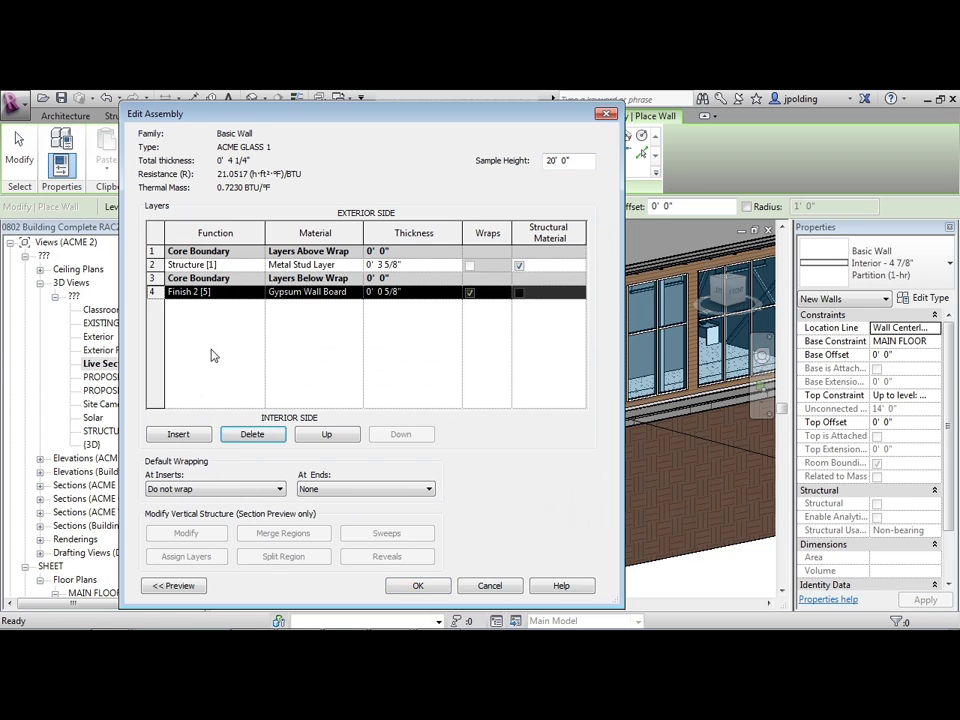
click(252, 434)
click(302, 265)
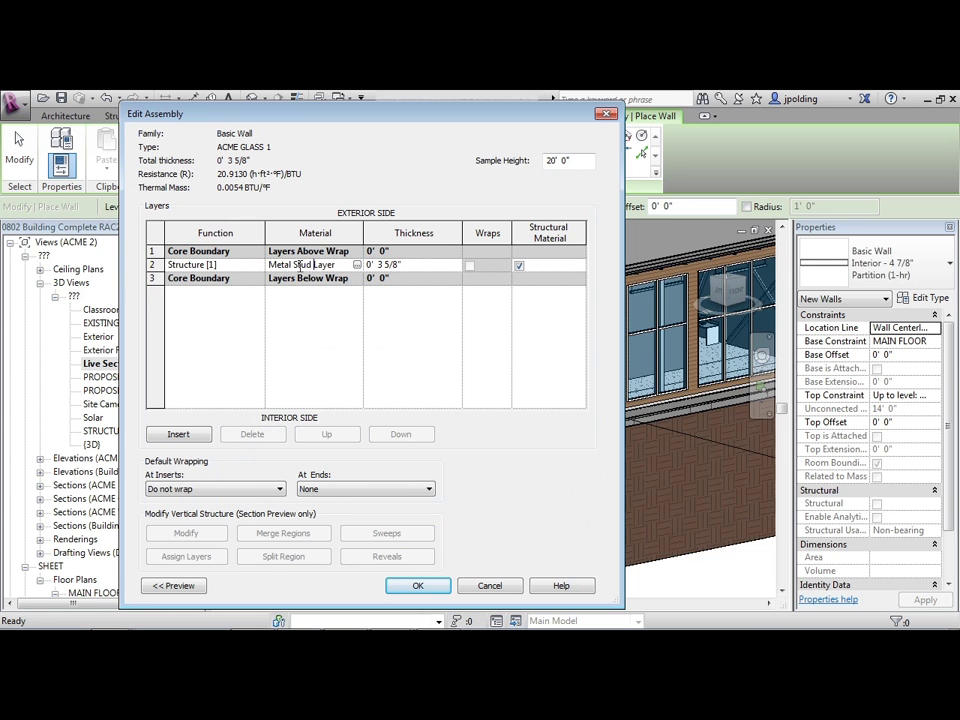
click(357, 266)
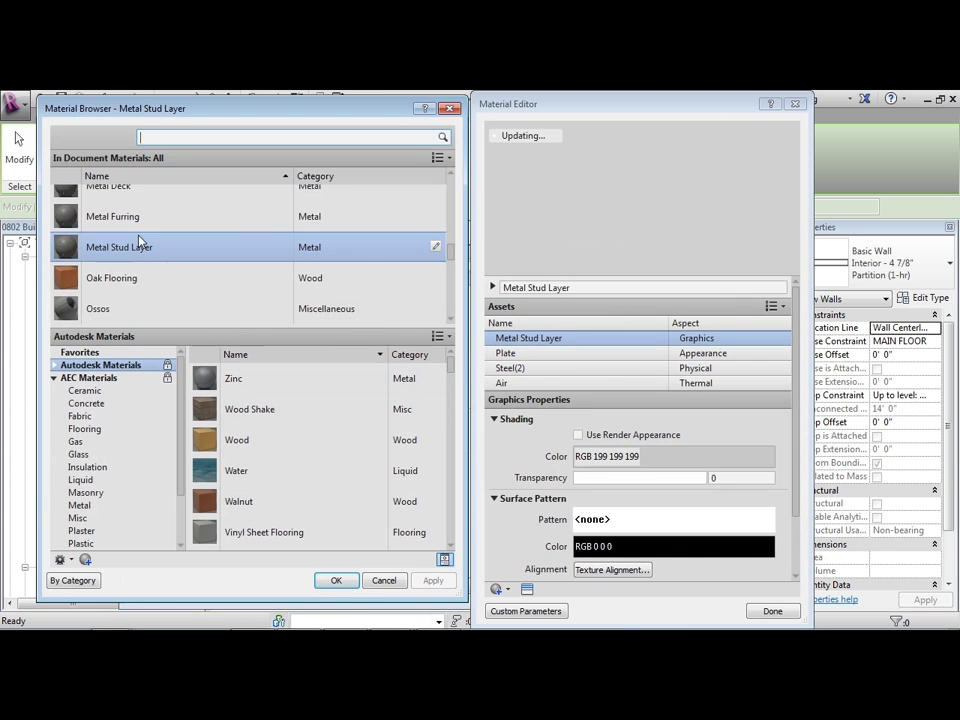
Step: Search materials for 'GLASS' and pick Glass, Clear Glazing for the structure layer
click(156, 131)
text(GLASS)
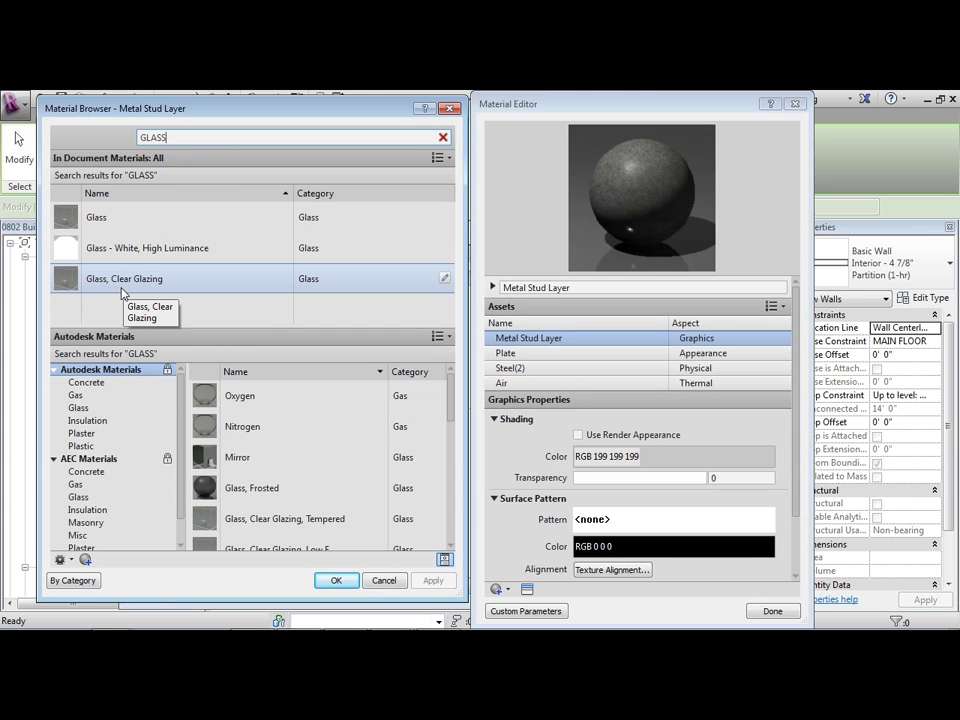
click(127, 285)
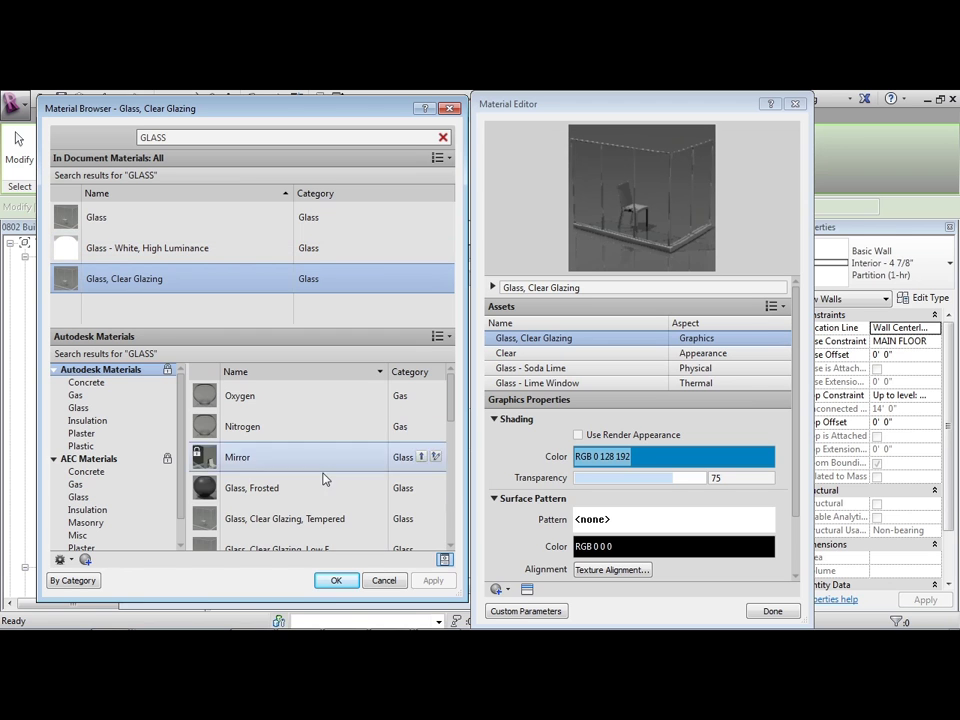
scroll(324, 480, down, 1)
Step: Apply the glass material, make the layer 1" thick, and accept the assembly and type properties
click(336, 582)
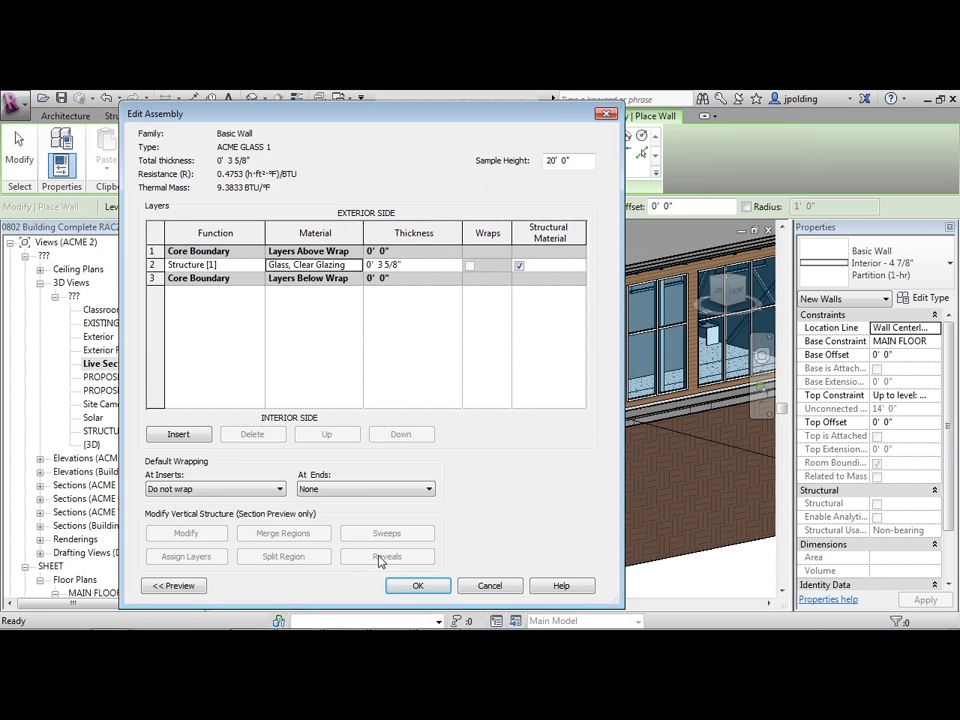
click(419, 265)
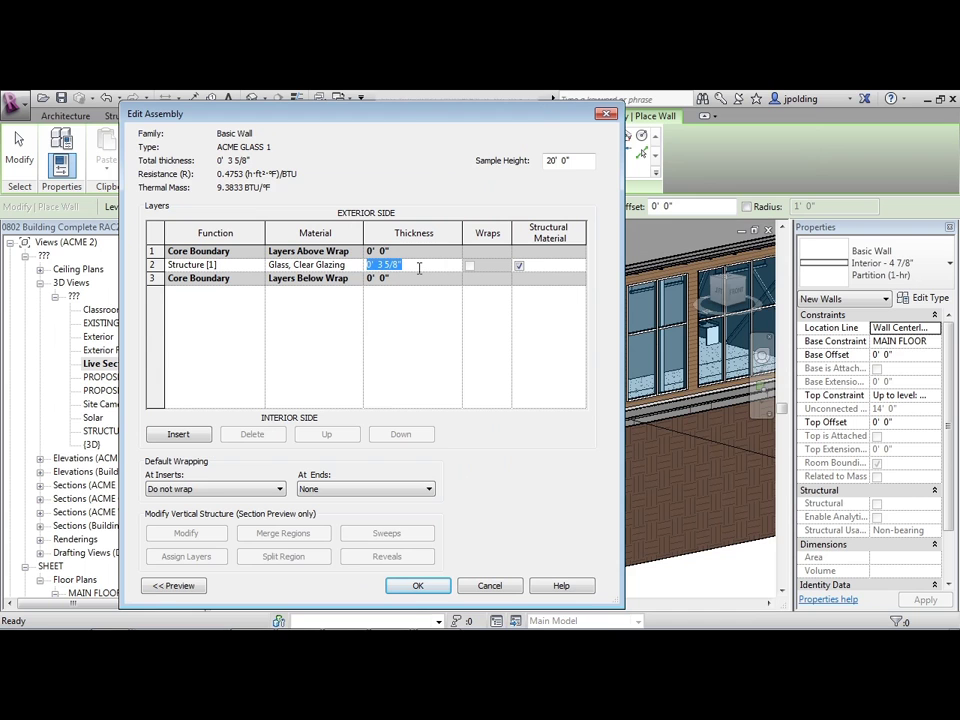
text(1")
key(Tab)
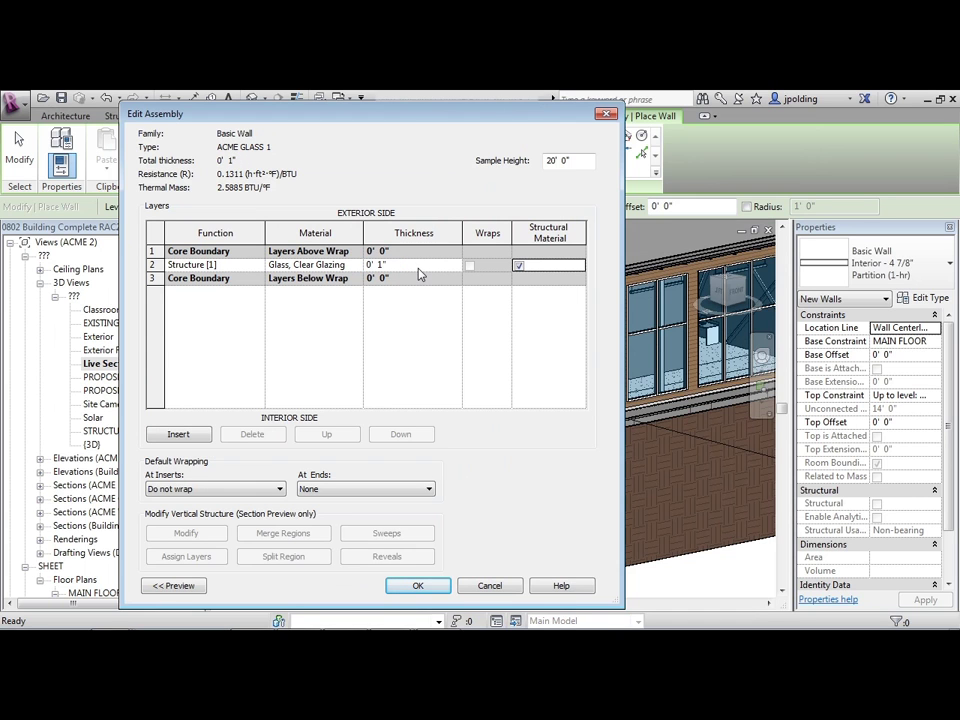
click(417, 587)
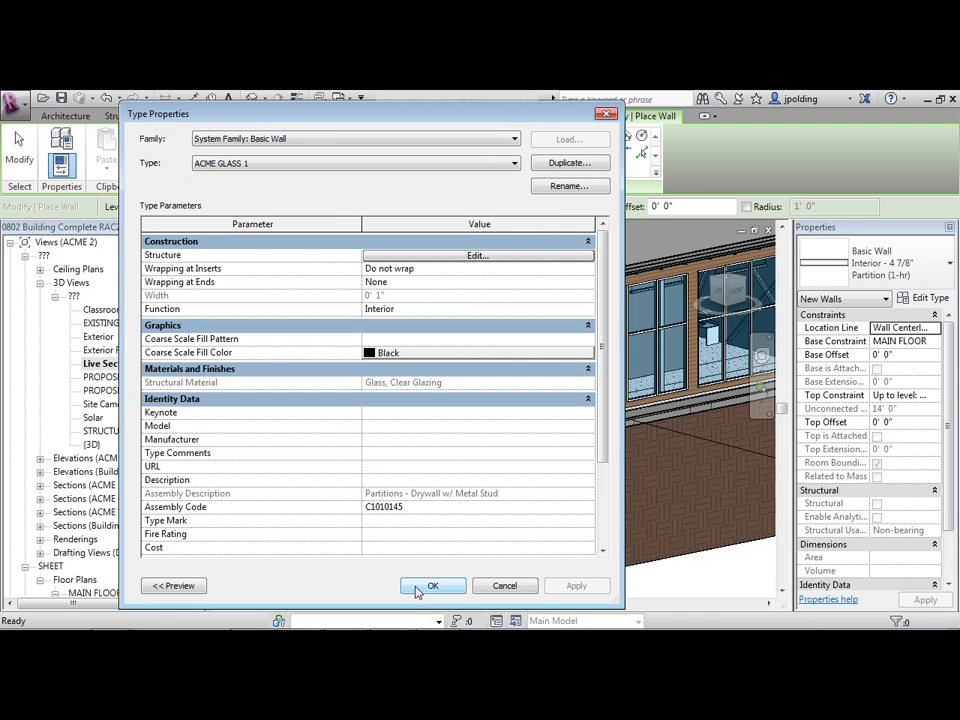
click(417, 588)
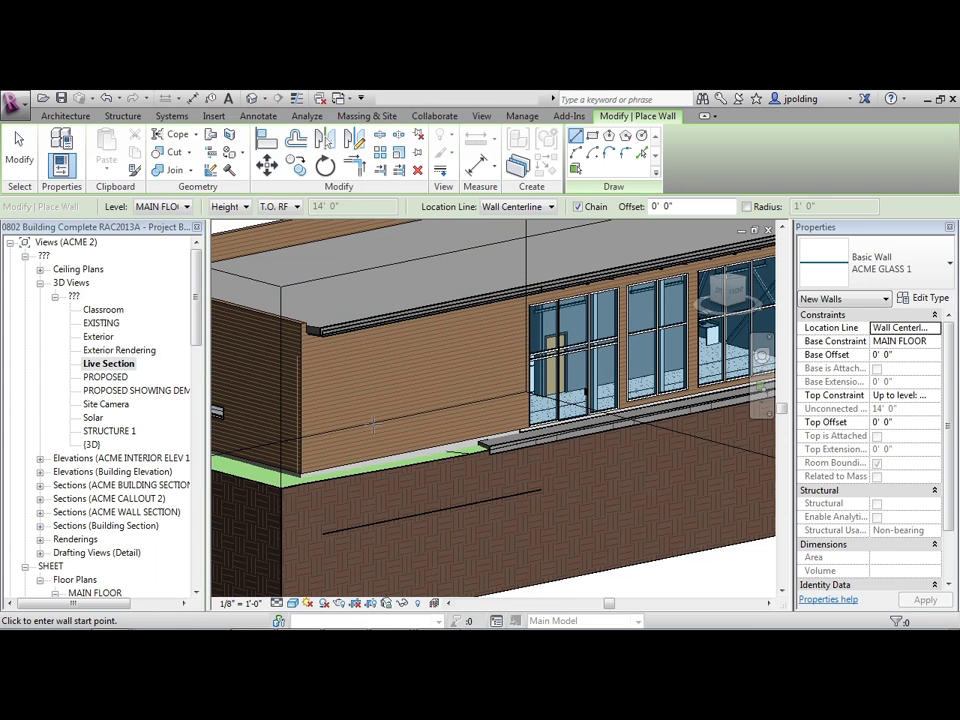
Step: Exit wall placement and start a new wall similar to the selected Storefront curtain wall
key(Escape)
key(Escape)
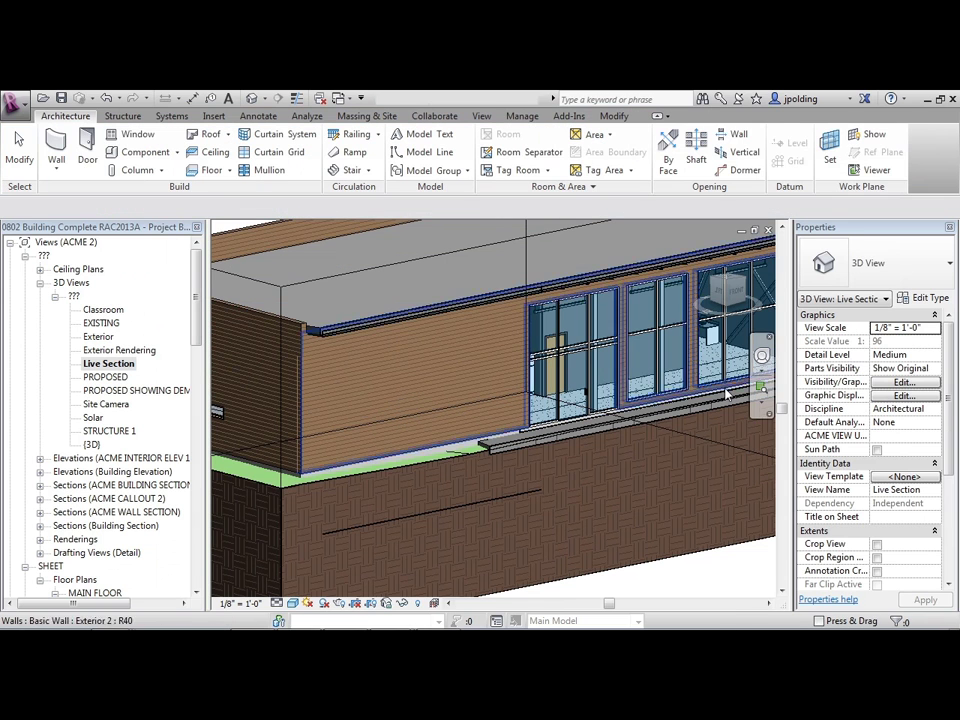
click(636, 403)
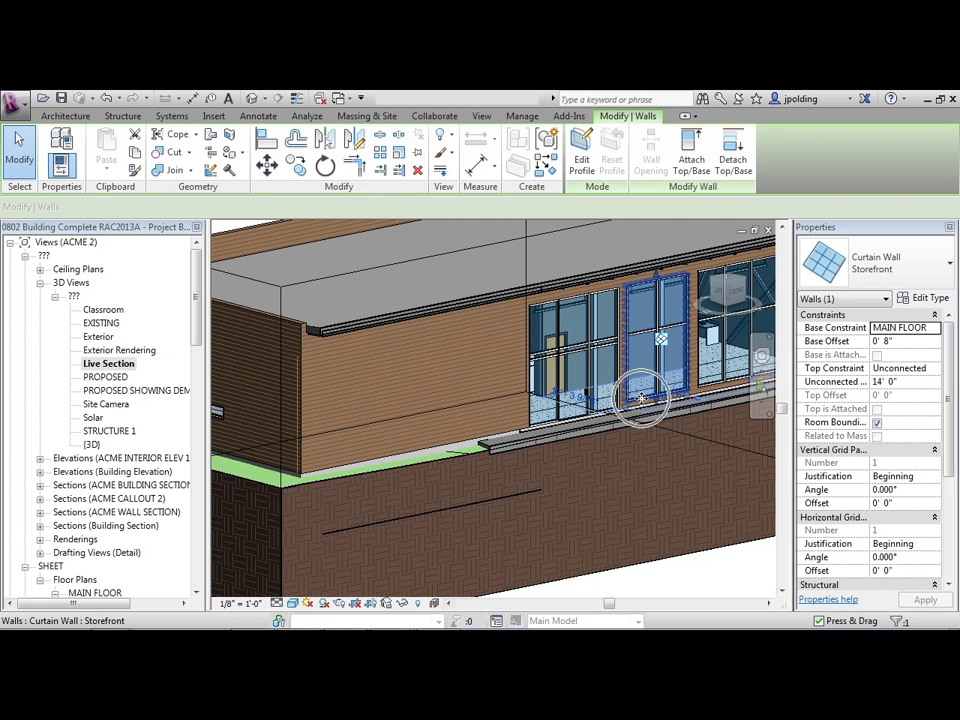
right_click(641, 399)
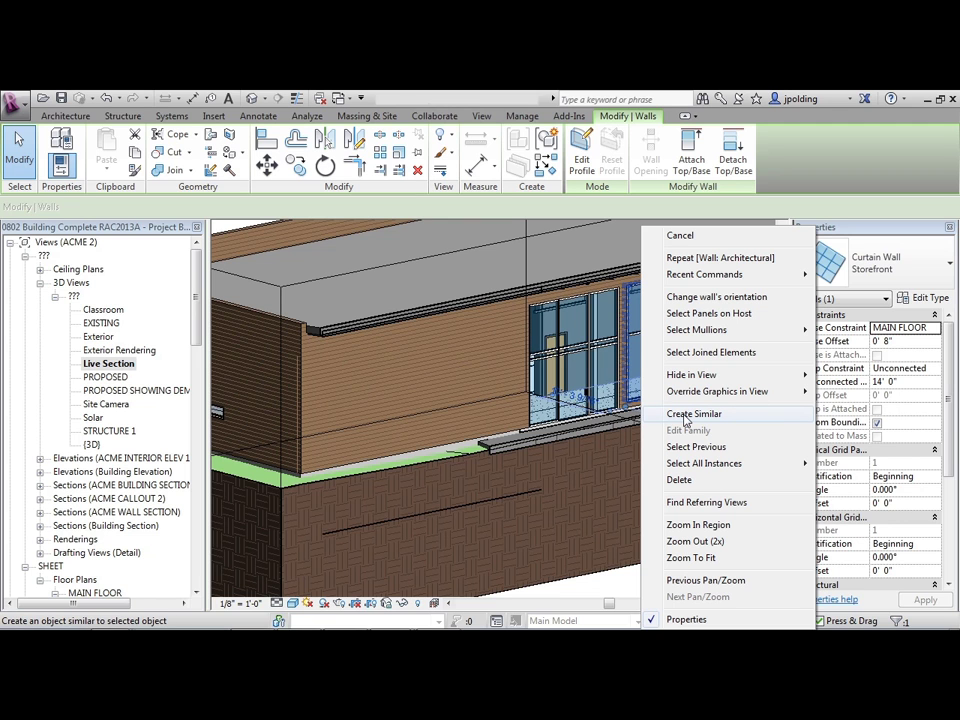
click(686, 415)
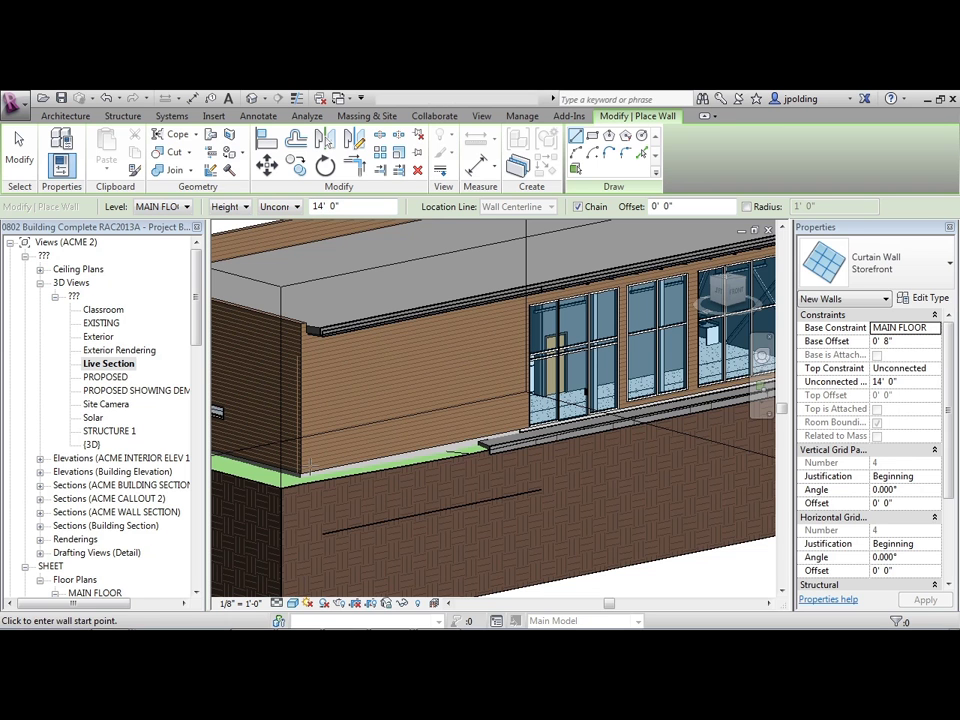
Step: Draw the Storefront segment between two points on the Exterior 2 wall base and orbit to view it
shift+middle_drag(368, 476, 325, 535)
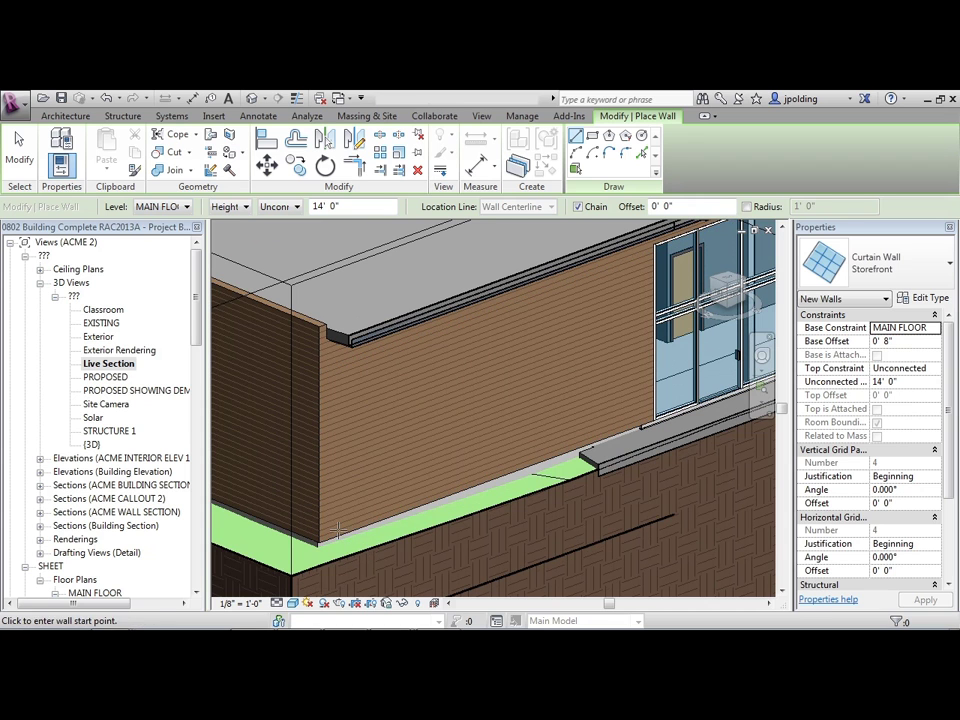
click(477, 480)
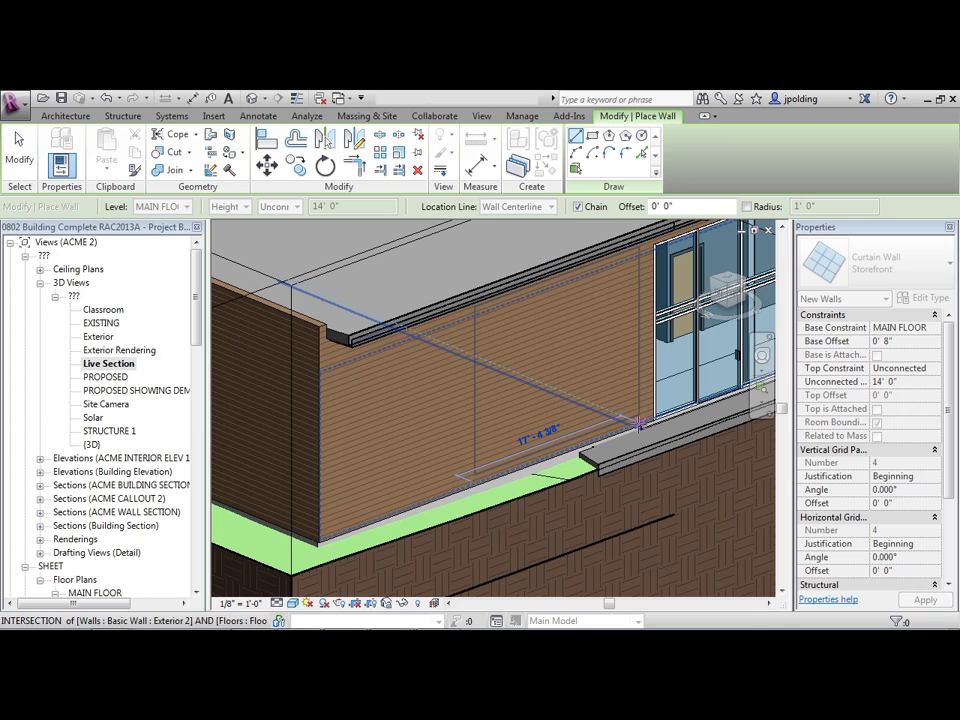
click(640, 425)
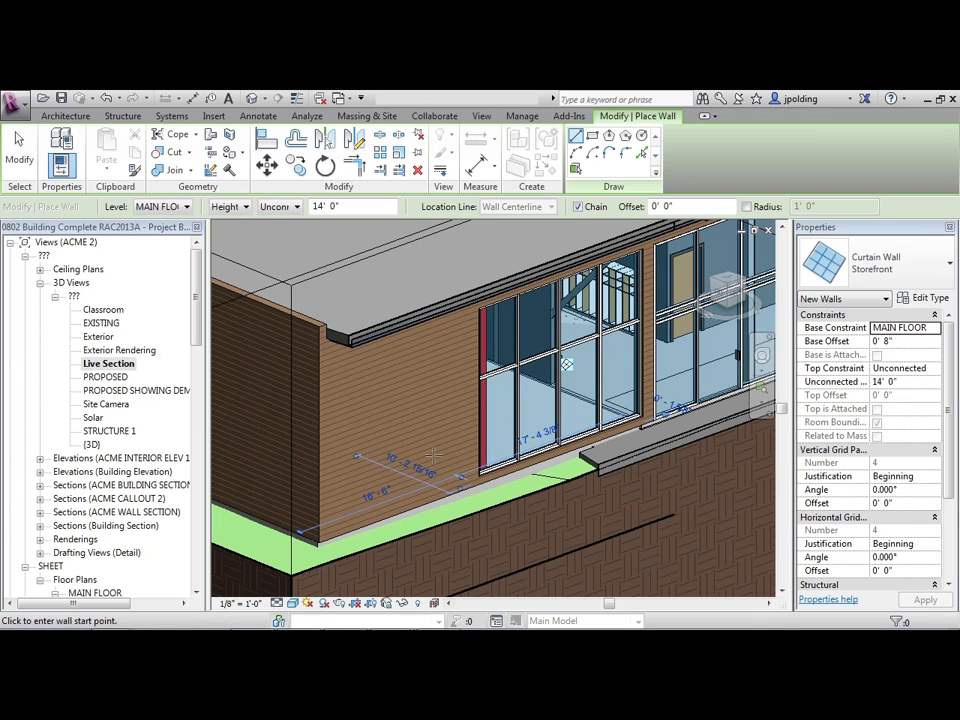
key(Escape)
key(Escape)
shift+middle_drag(375, 354, 510, 384)
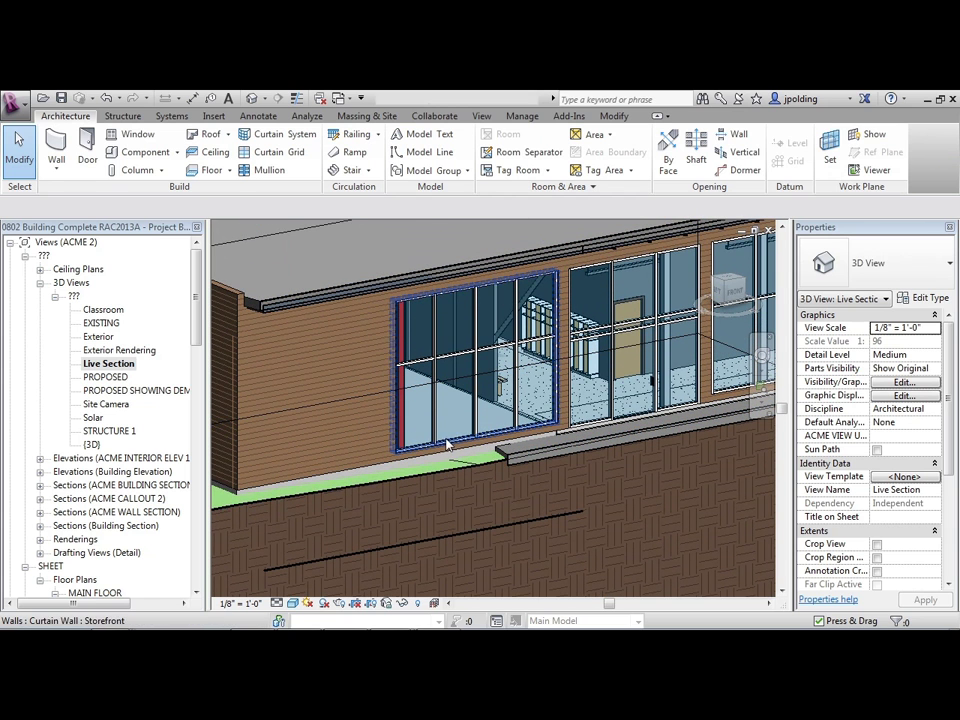
Step: Select the new curtain wall and duplicate its Storefront type as 'ACME WINDOW WALL 1'
click(417, 449)
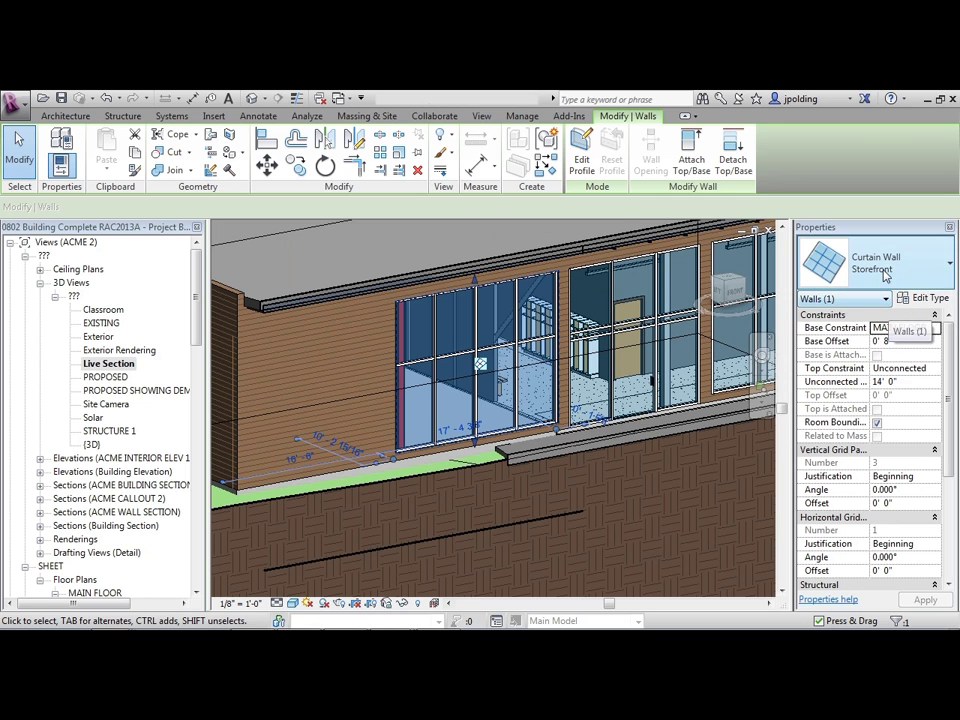
click(906, 299)
click(569, 162)
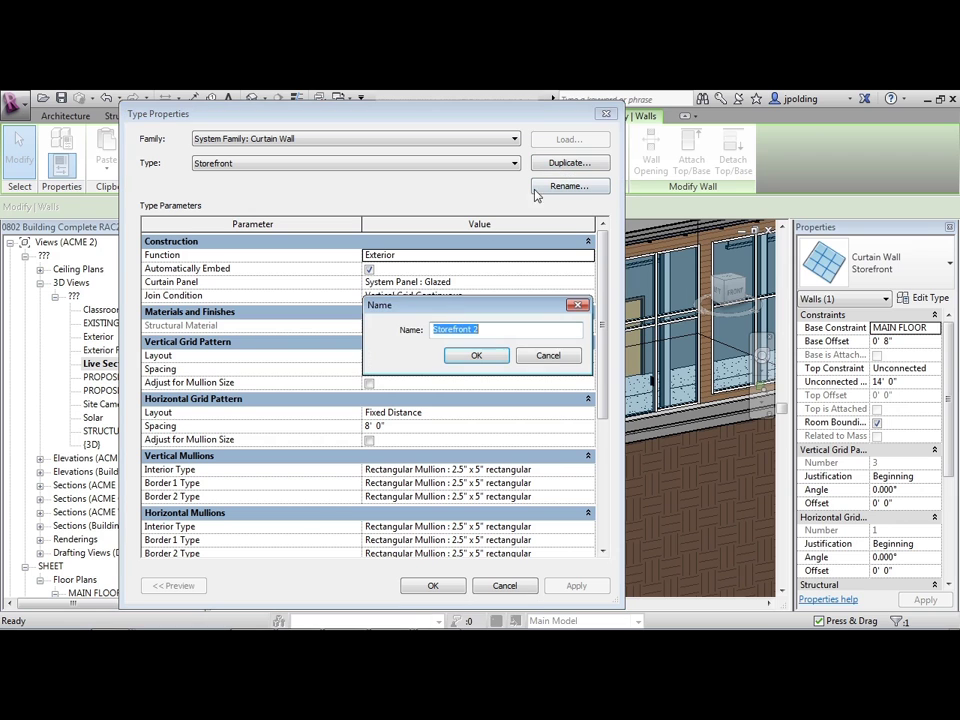
text(ACME WINDOW)
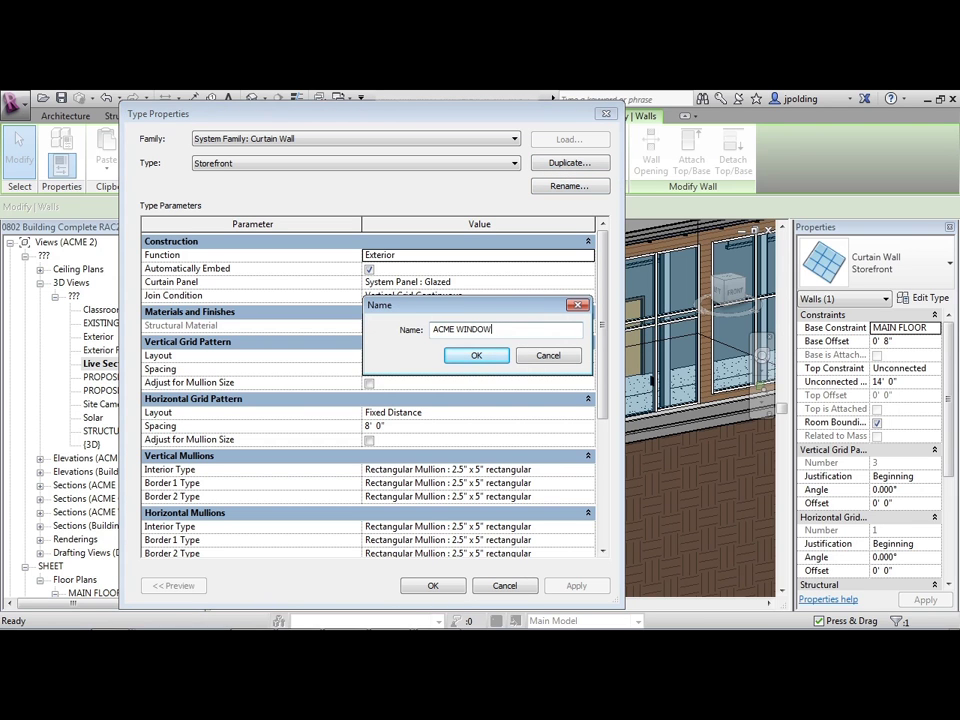
text( WALL 1)
click(476, 355)
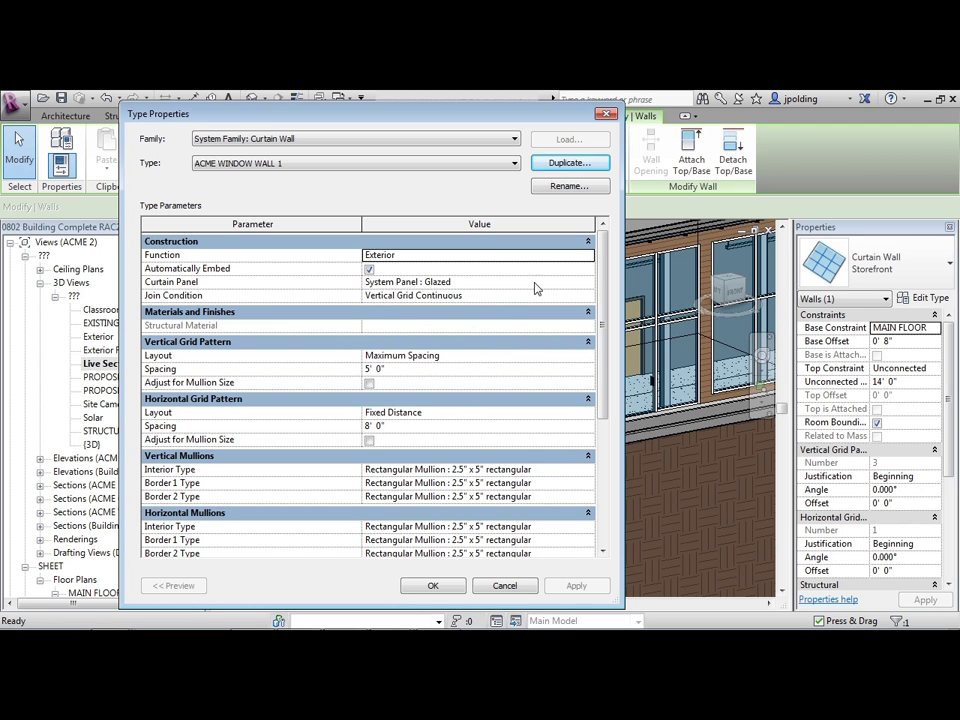
Step: Set the type's Curtain Panel to Basic Wall : ACME GLASS 1 and accept the changes
click(586, 282)
click(588, 282)
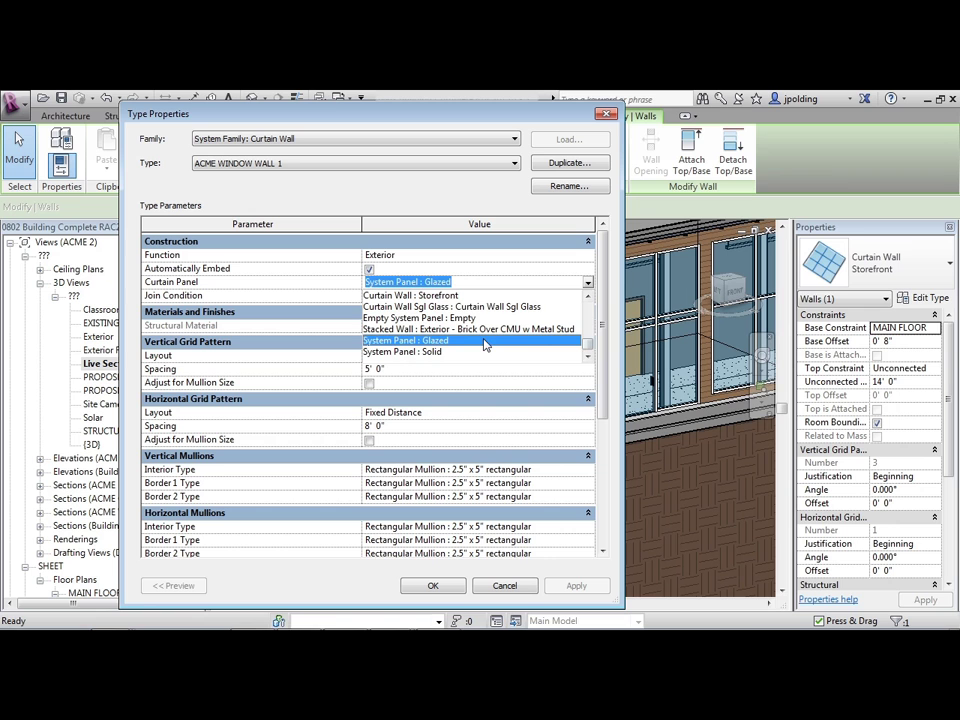
drag(587, 343, 588, 300)
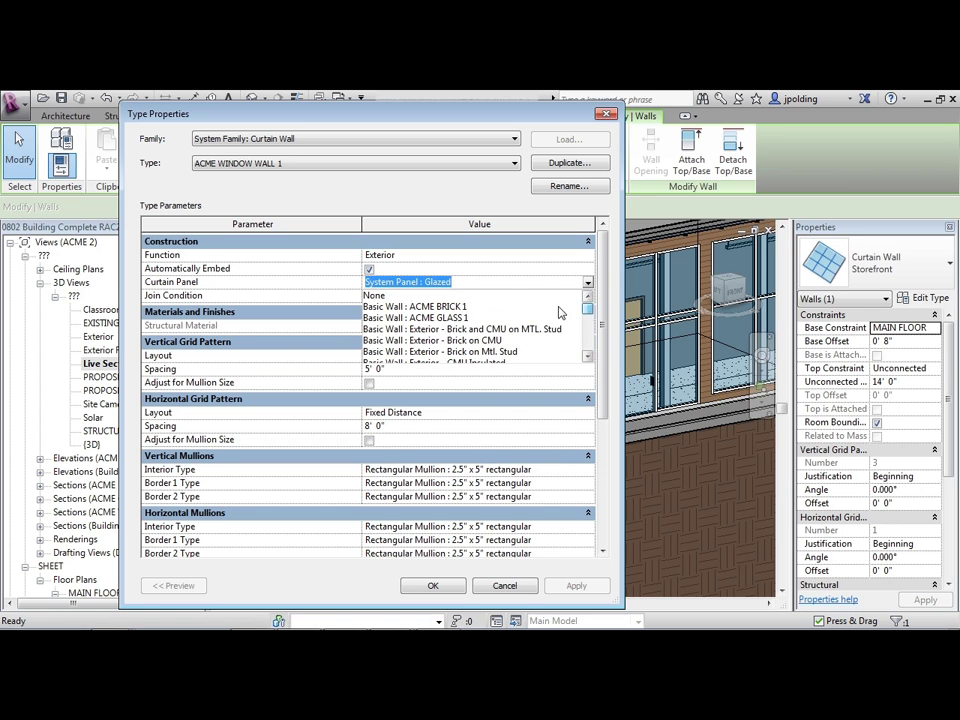
click(440, 317)
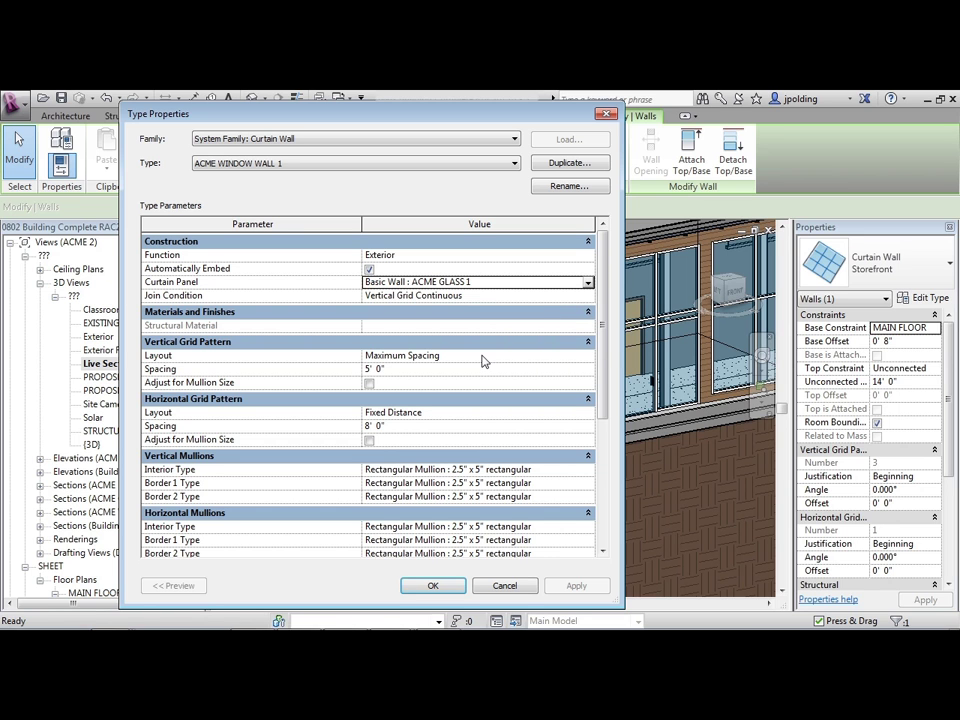
click(433, 585)
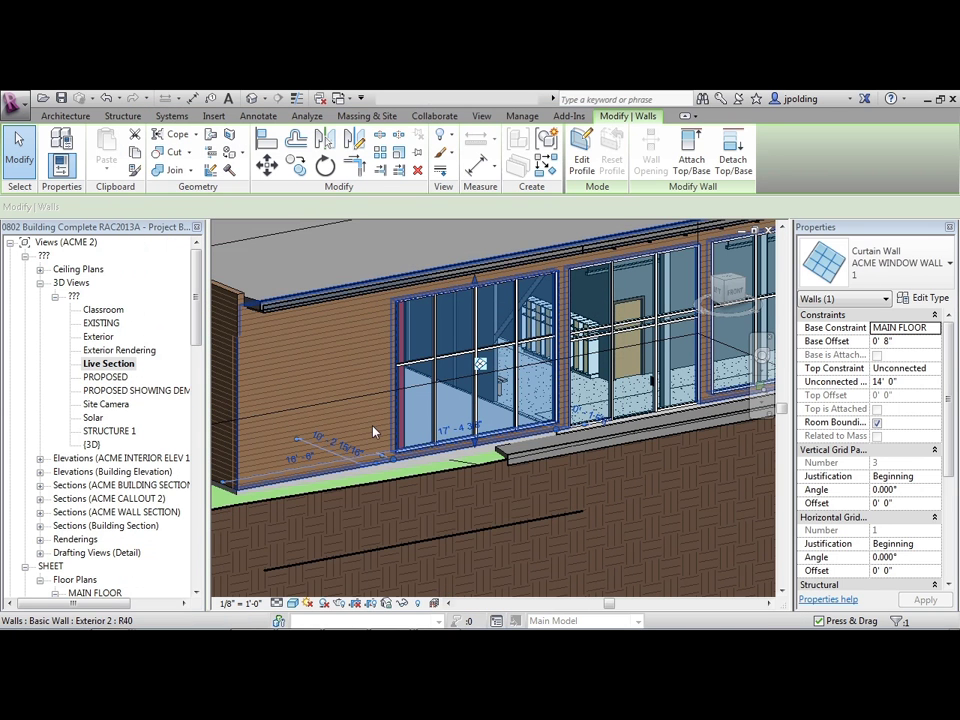
scroll(373, 430, up, 4)
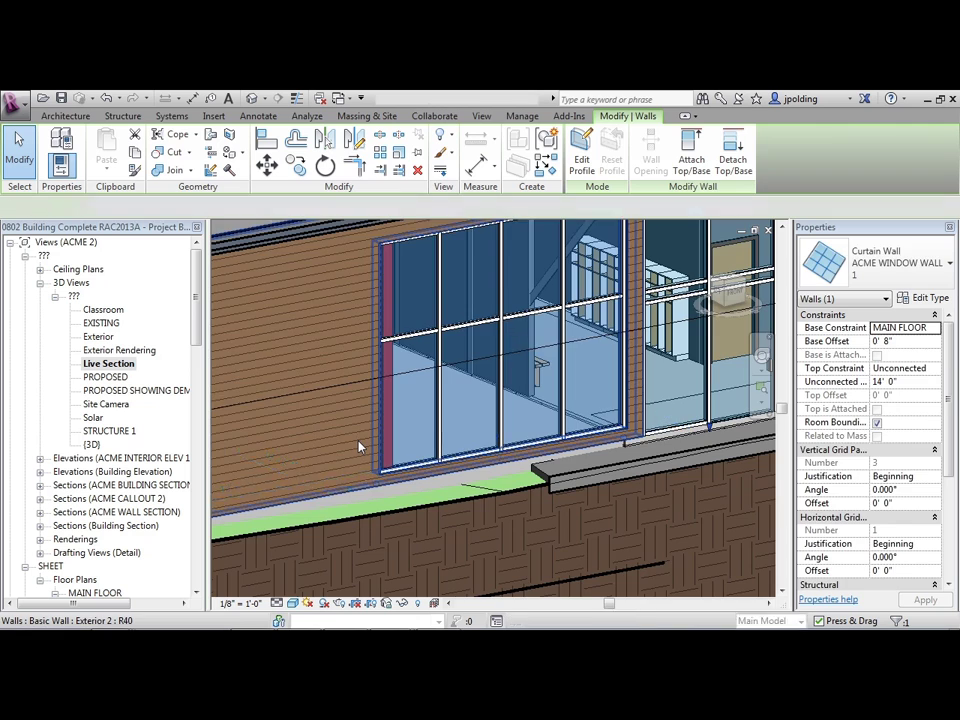
click(403, 443)
scroll(403, 443, down, 3)
key(Escape)
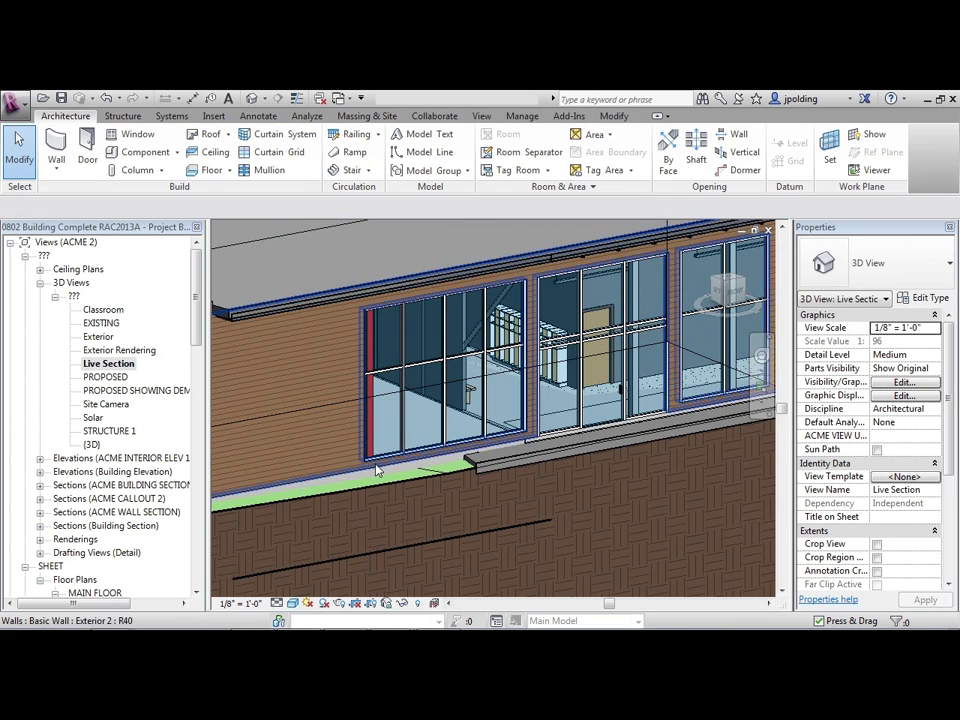
middle_drag(281, 347, 413, 462)
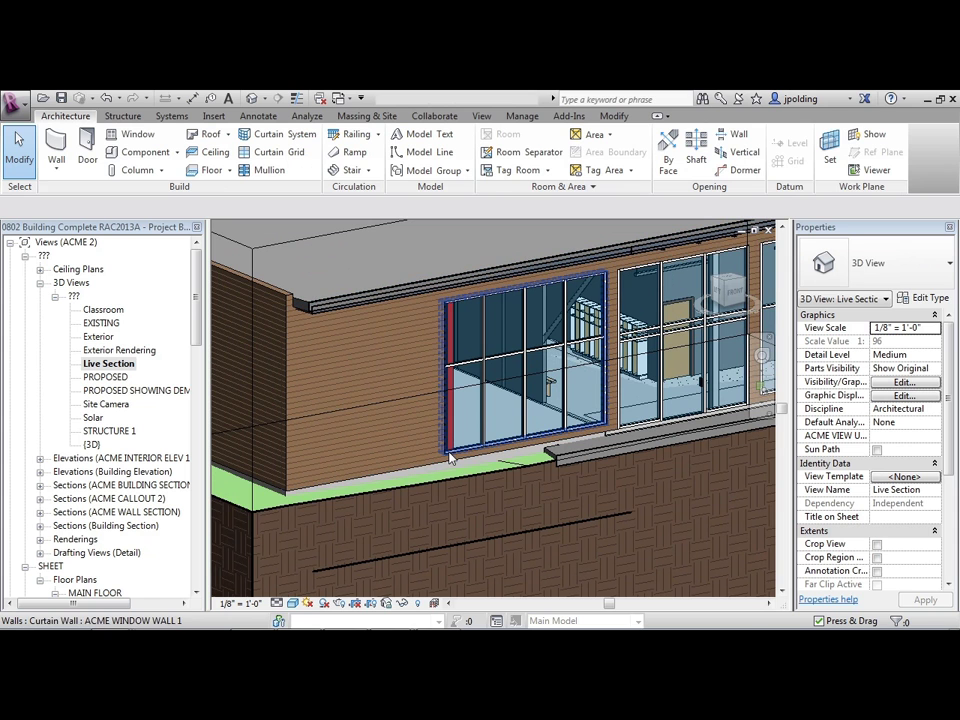
shift+middle_drag(450, 456, 537, 428)
click(575, 415)
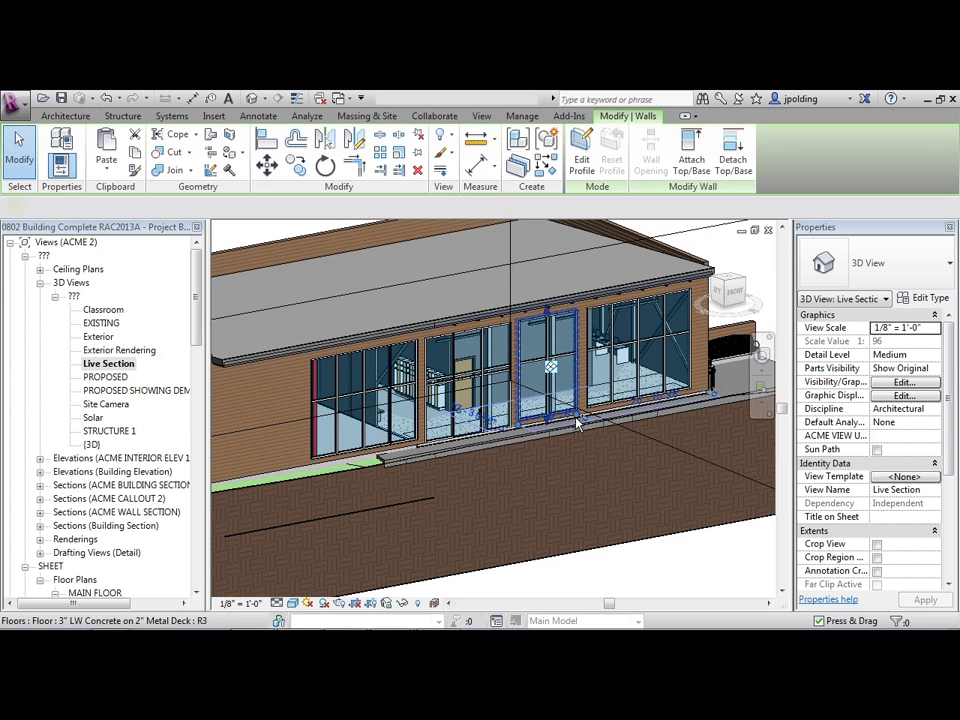
Step: Add the remaining storefront walls to the selection and switch them to ACME WINDOW WALL 1
ctrl+click(505, 325)
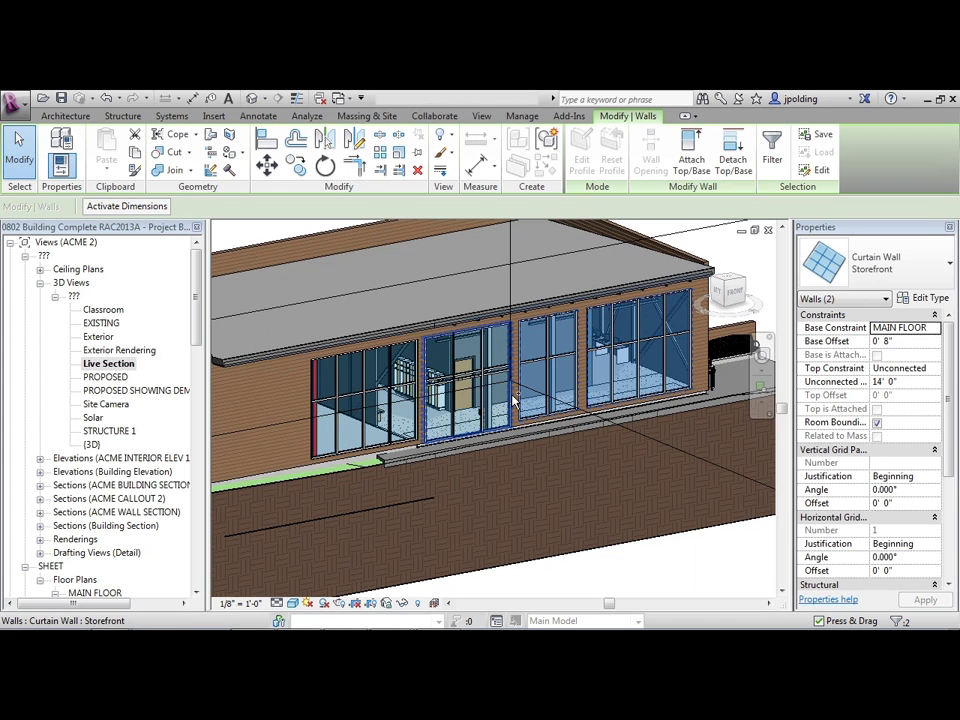
click(886, 272)
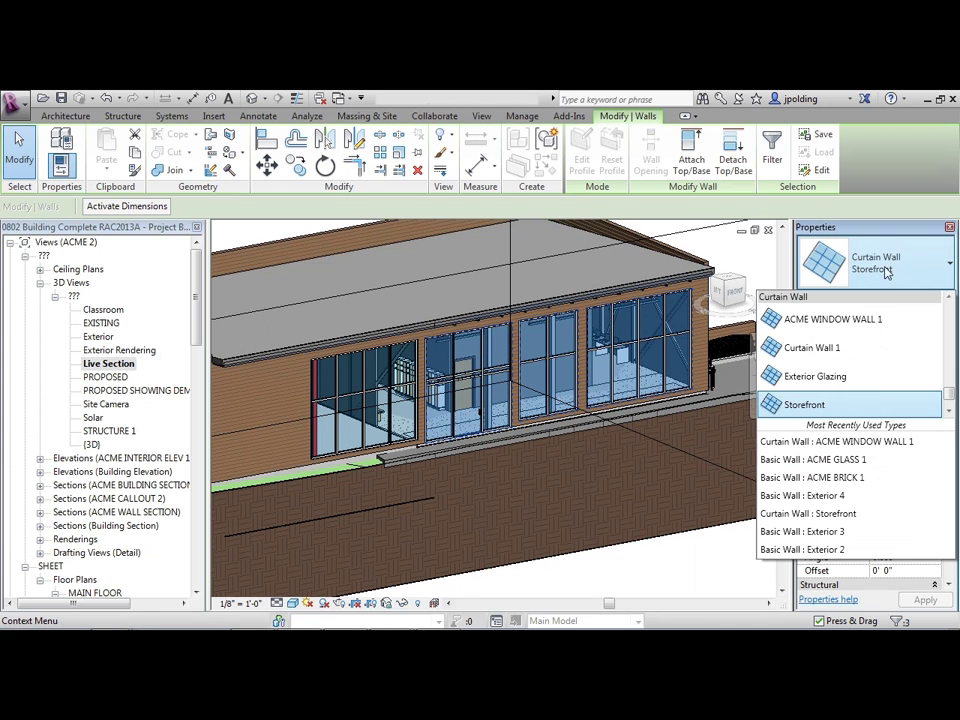
click(826, 322)
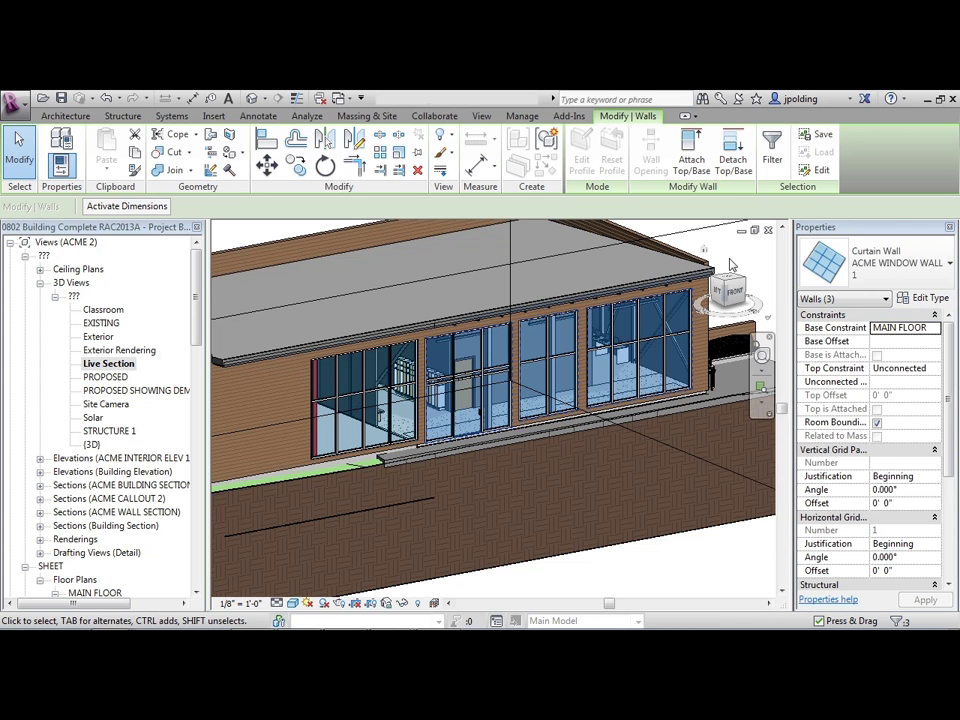
click(721, 259)
Step: Orbit around the building to review the updated clear-glass storefront walls from the front
drag(728, 288, 500, 418)
click(510, 399)
shift+middle_drag(510, 399, 385, 418)
click(311, 440)
shift+middle_drag(311, 440, 484, 467)
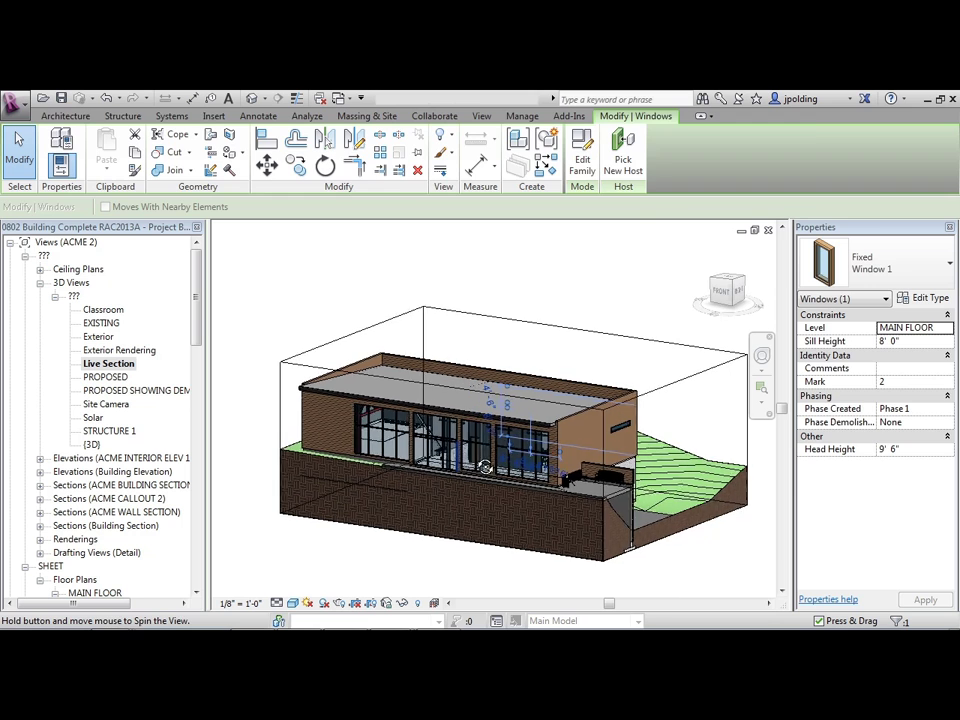
key(Escape)
scroll(449, 505, up, 2)
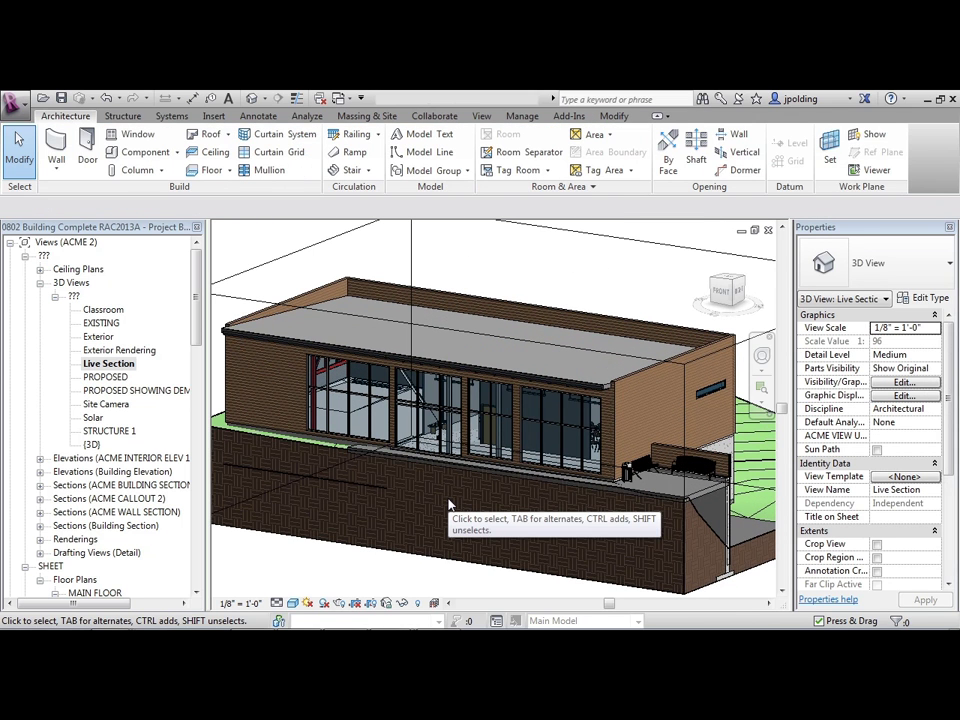
Step: Save the project as Building RAC2013A, replacing the existing file, then close it
click(60, 98)
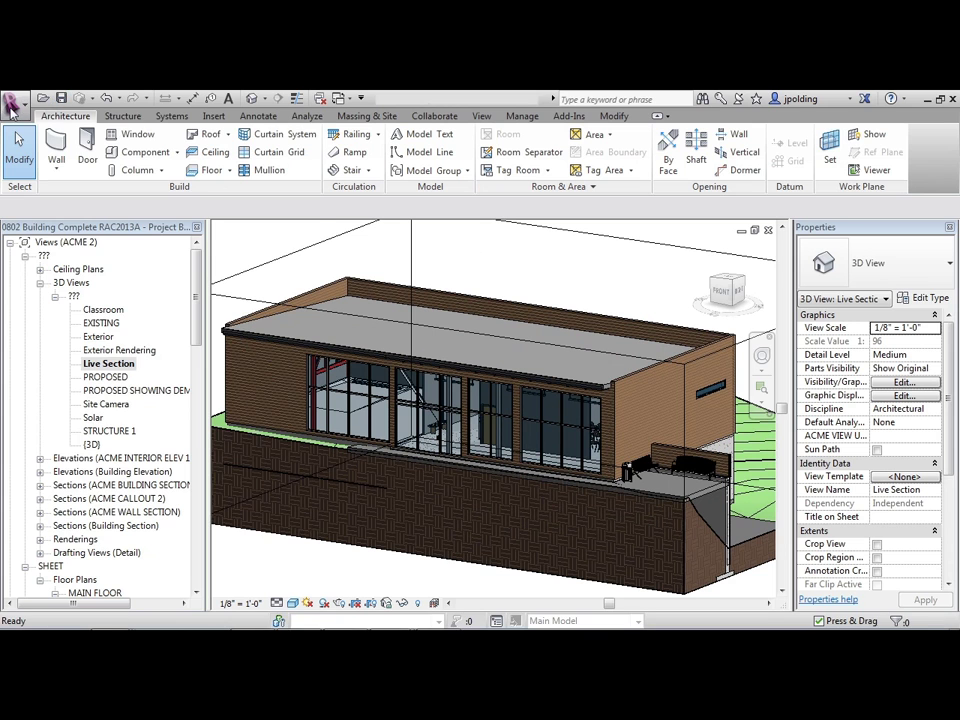
click(12, 103)
mouse_move(64, 272)
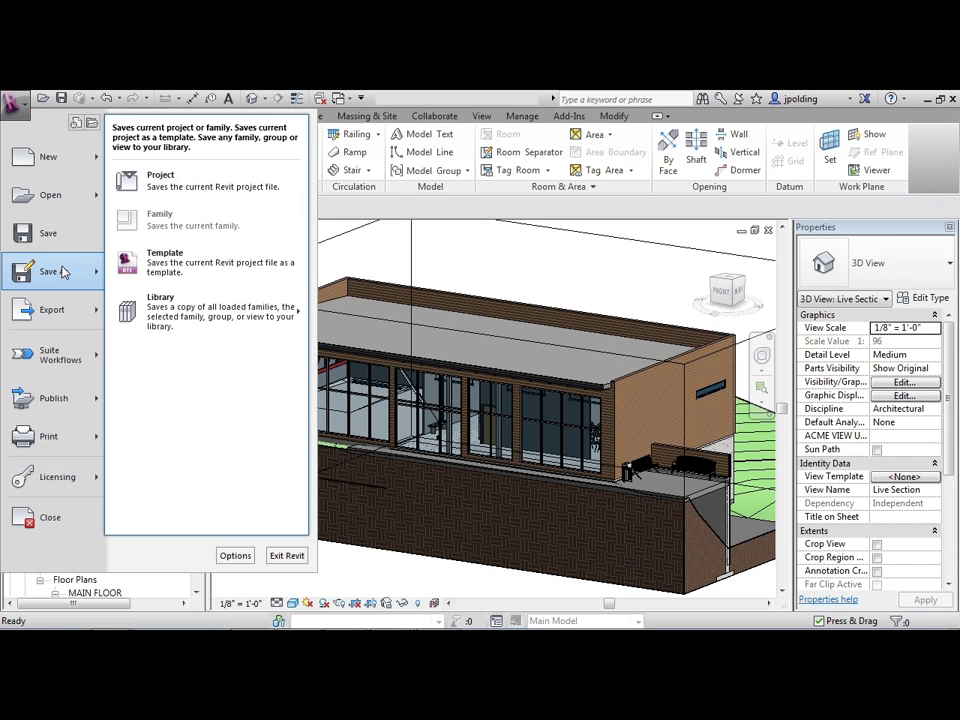
click(168, 183)
scroll(450, 465, down, 2)
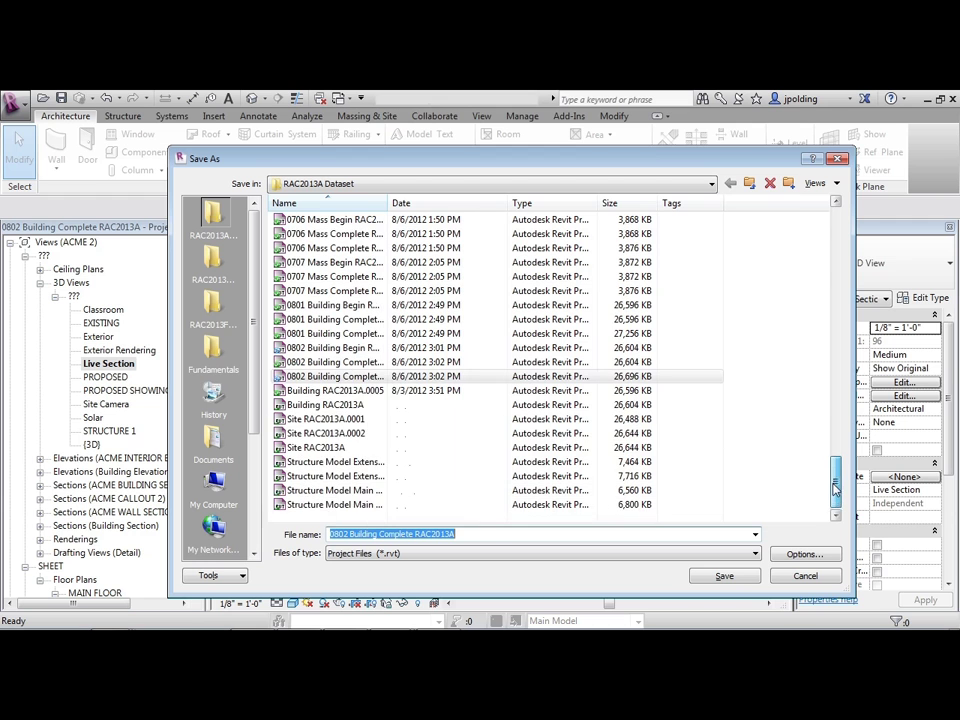
click(328, 404)
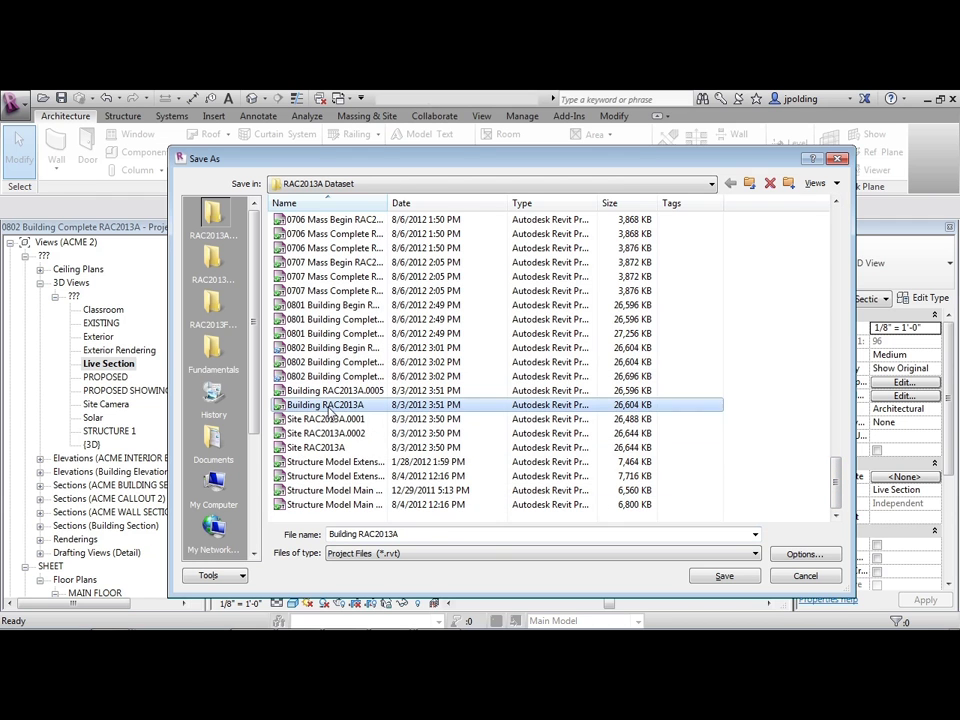
click(727, 577)
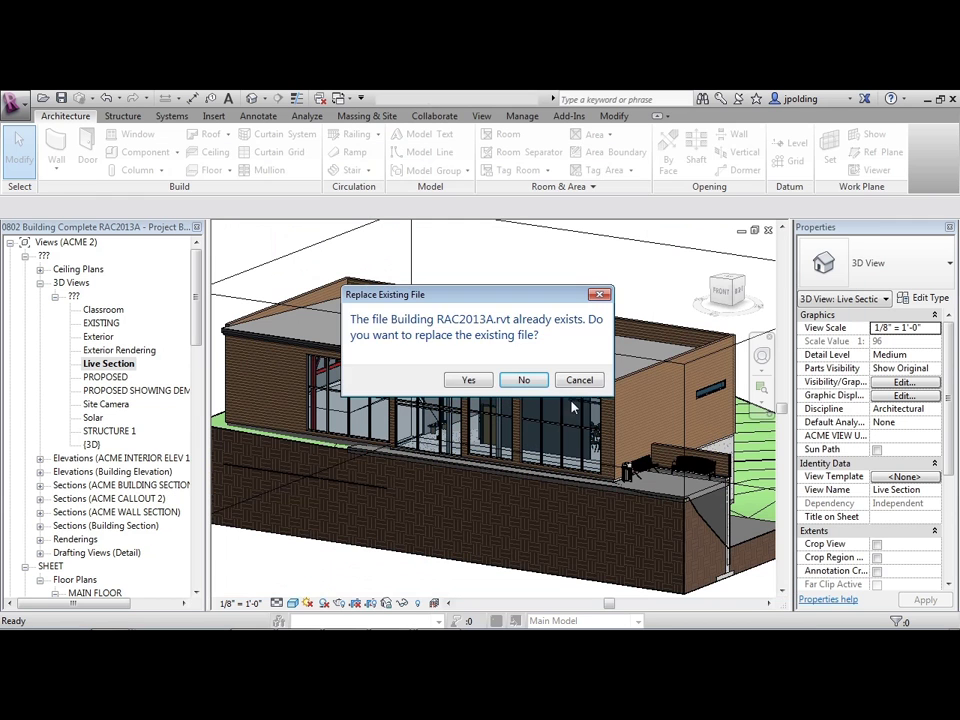
click(466, 381)
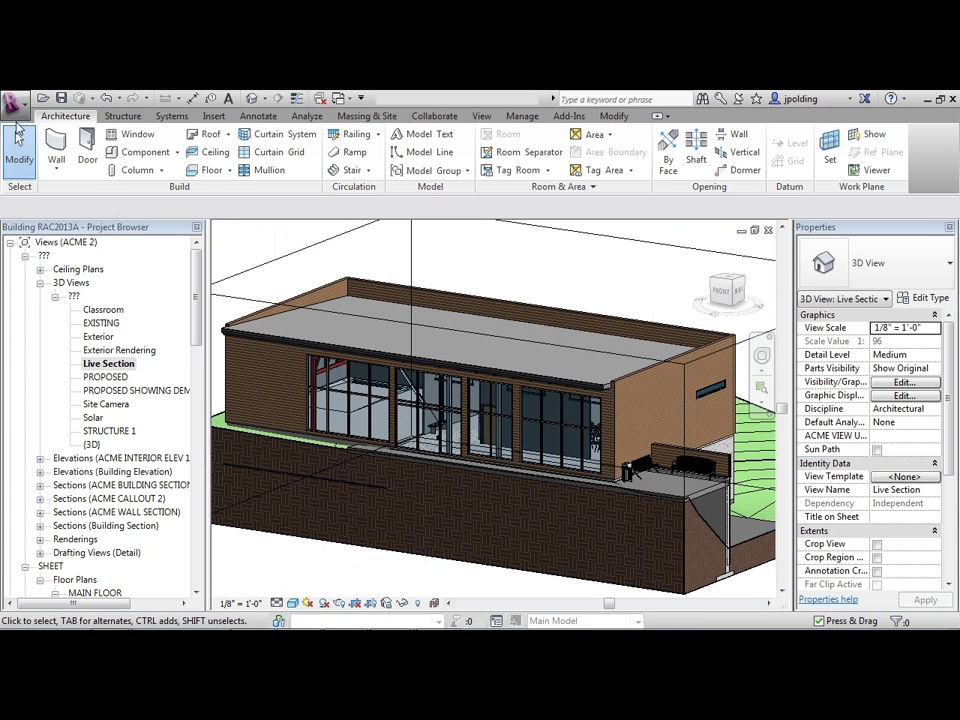
click(13, 102)
click(58, 517)
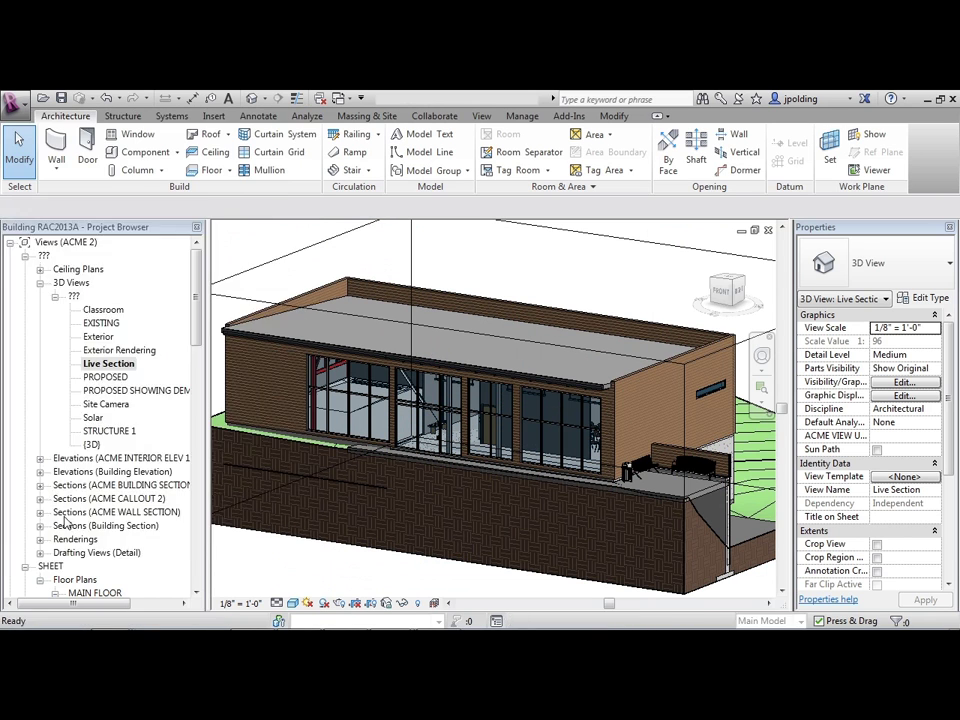